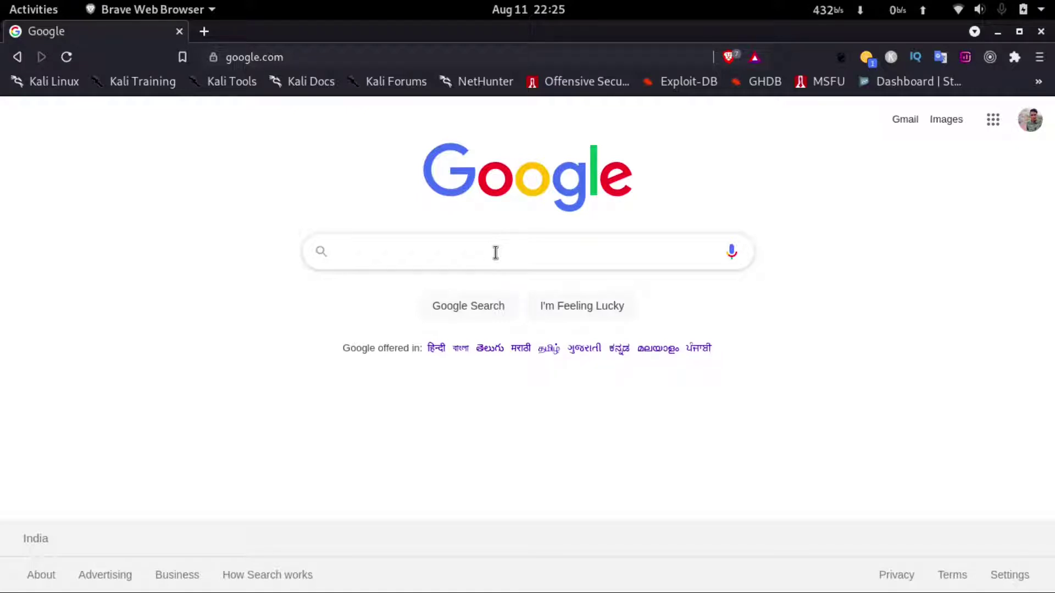
Step: Search Google for 'zoho forms' using the suggested query
type("zoh")
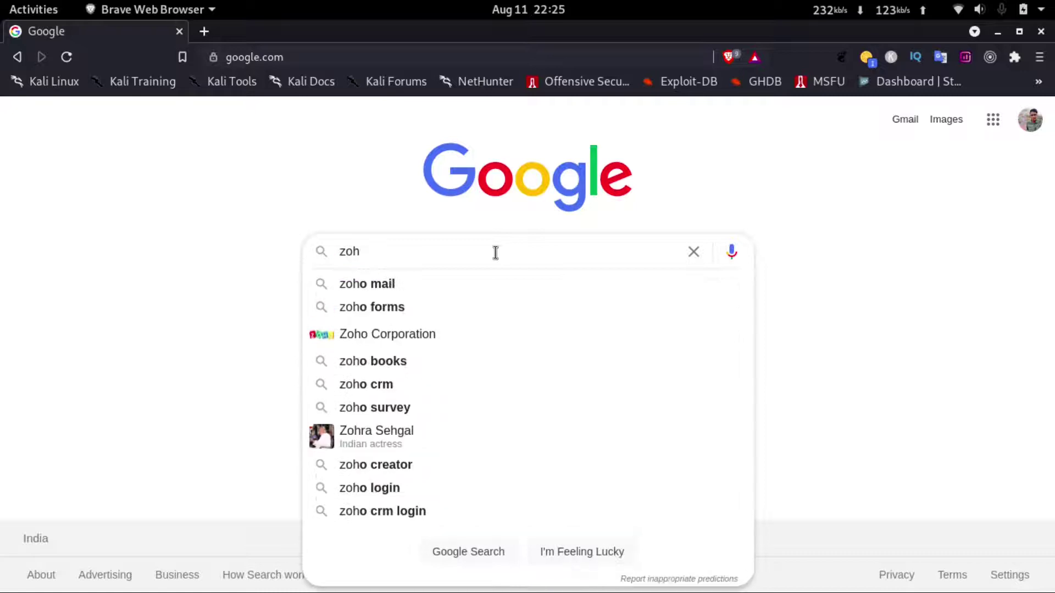
type("o")
key("Down")
key("Down")
key("Return")
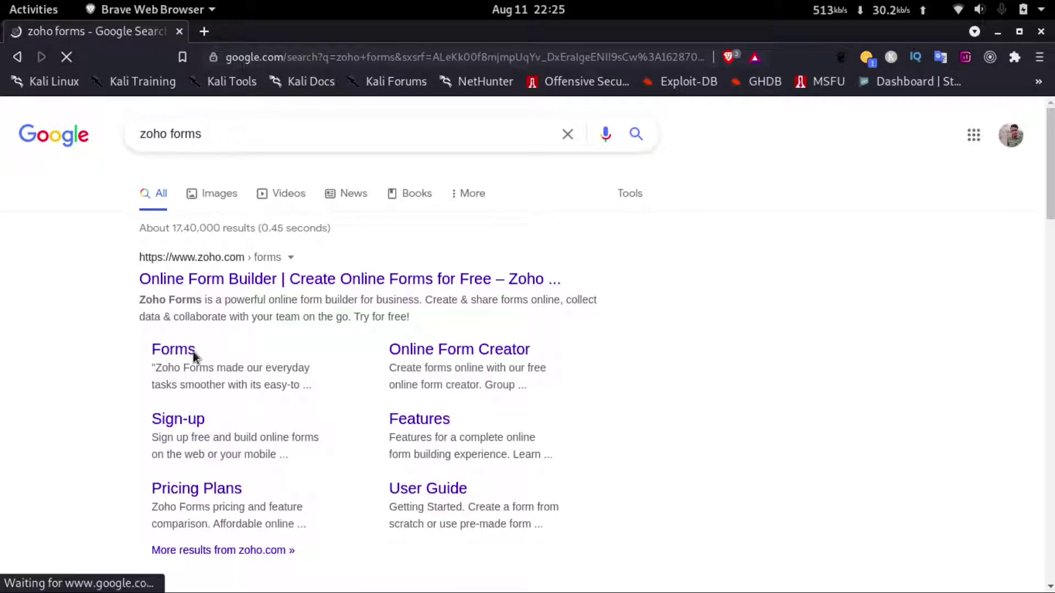
Step: Open the Zoho Forms site from the search results and sign in
left_click(183, 357)
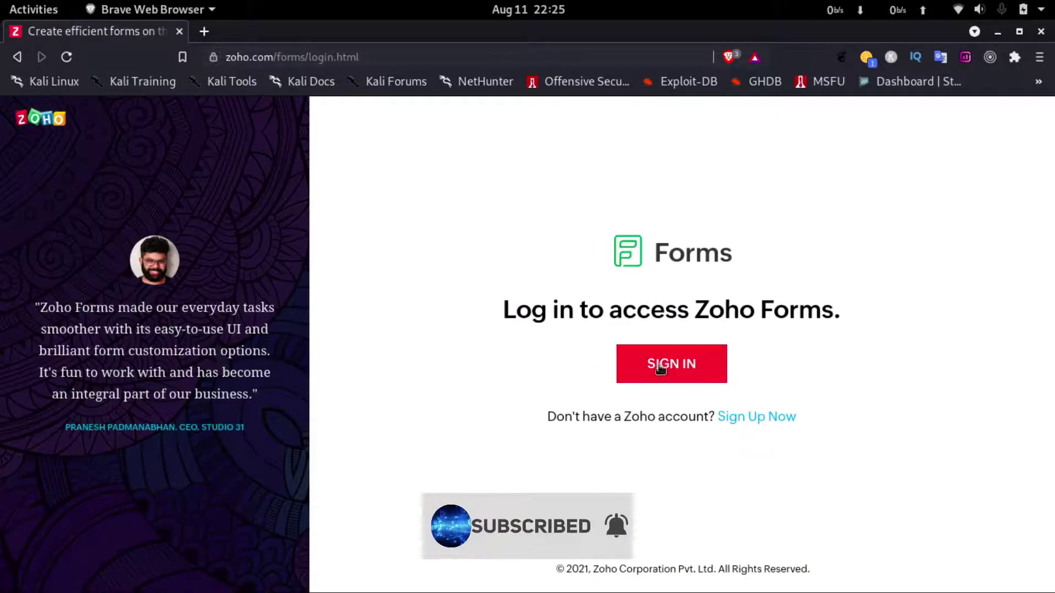
left_click(659, 367)
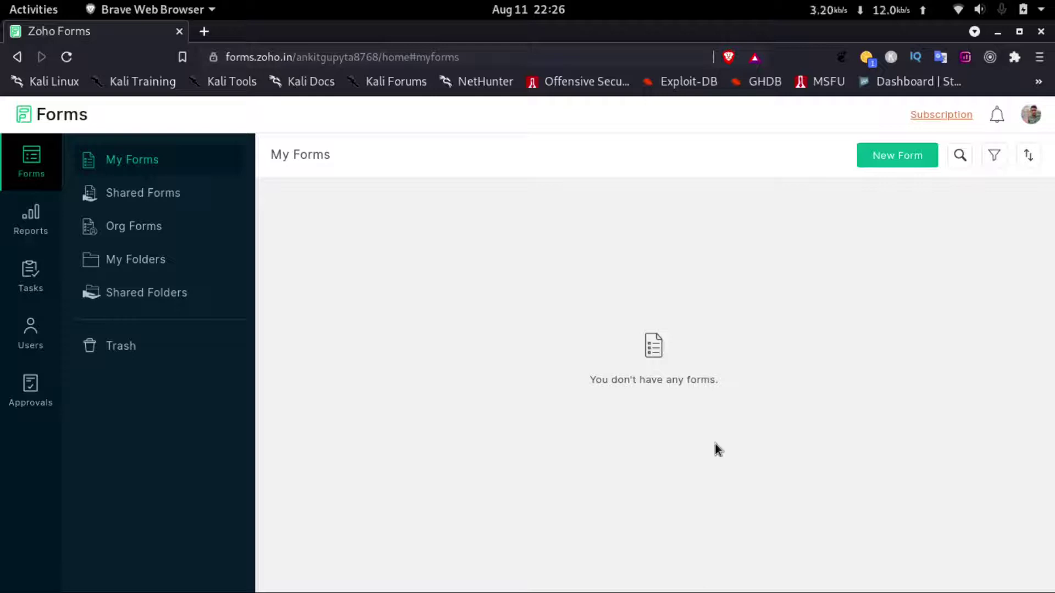
Step: Start a new blank form named 'Test Form'
left_click(892, 155)
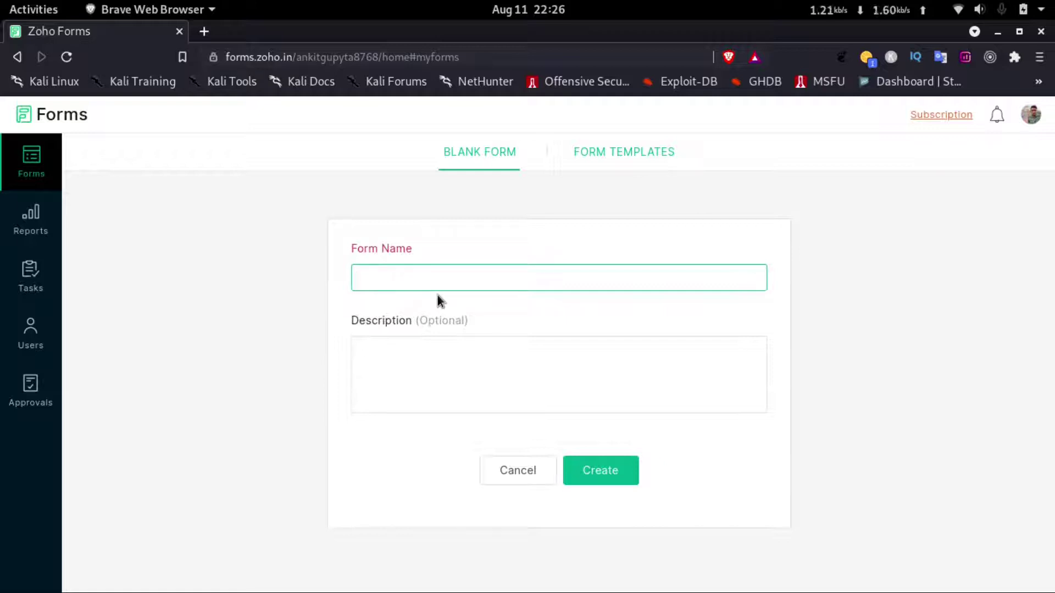
type("Test Form")
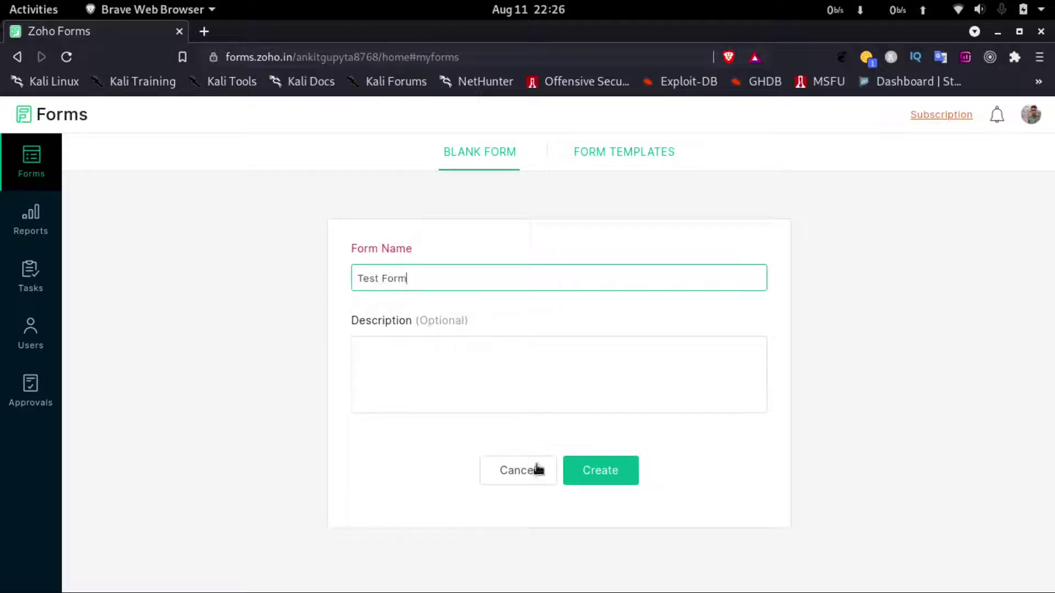
Step: Create Test Form and add Single Line, Multi Line, Number, Decimal, Name, Address, Phone and Email fields
left_click(608, 483)
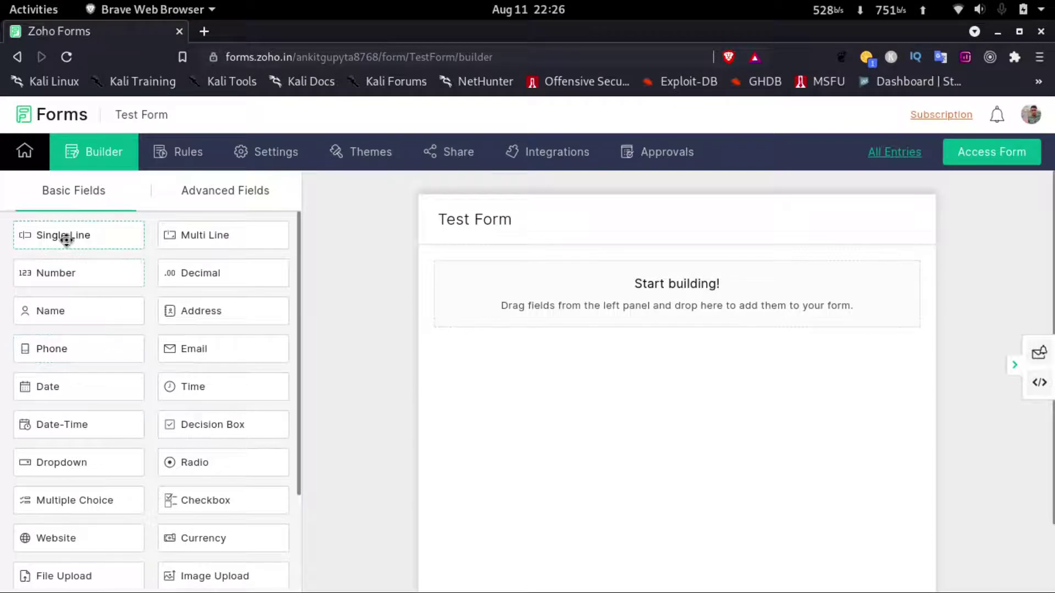
left_click(41, 234)
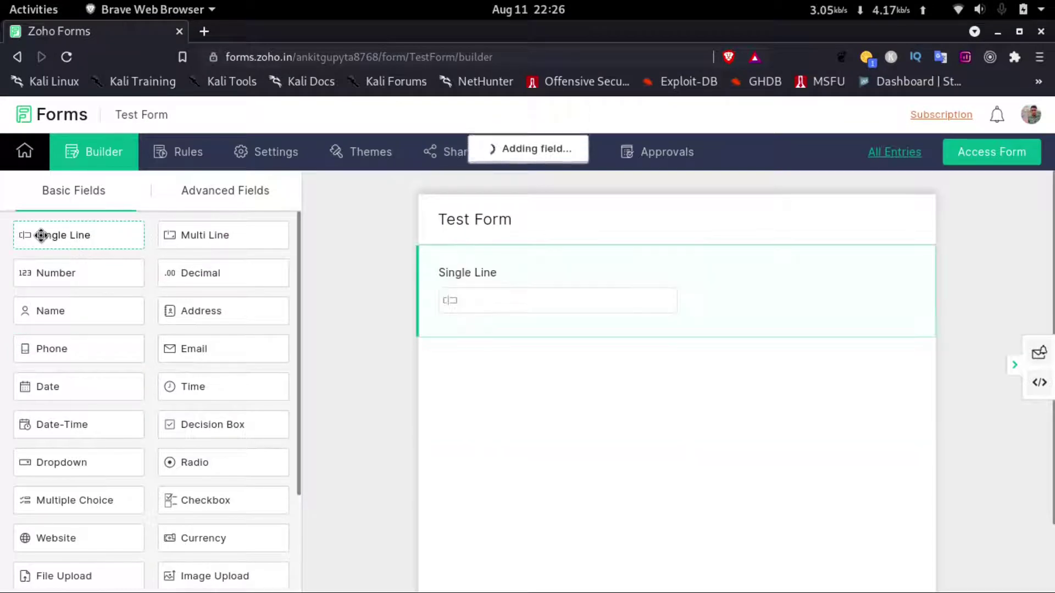
left_click(199, 244)
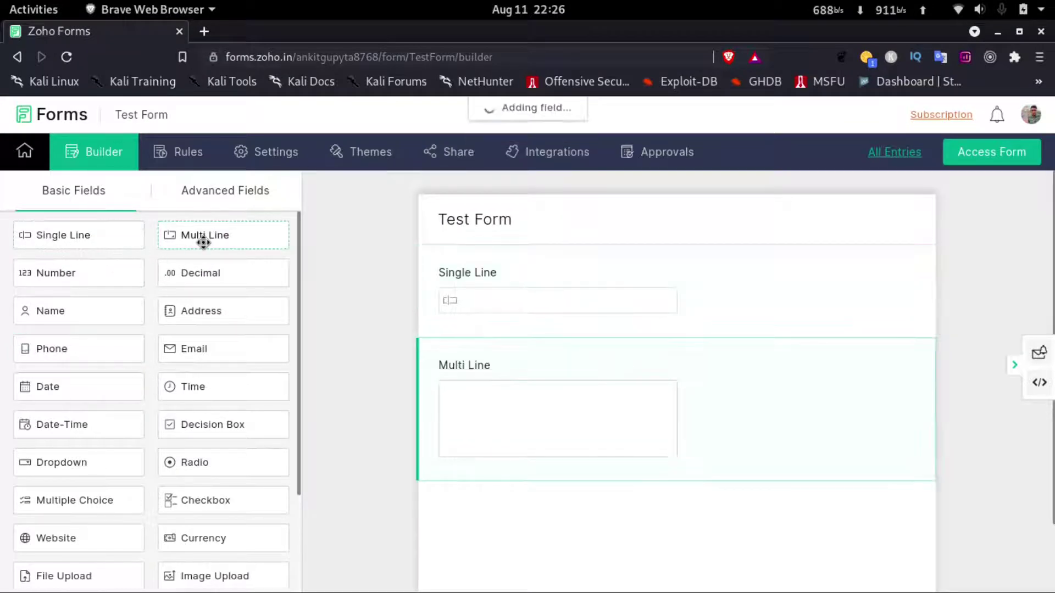
left_click(87, 278)
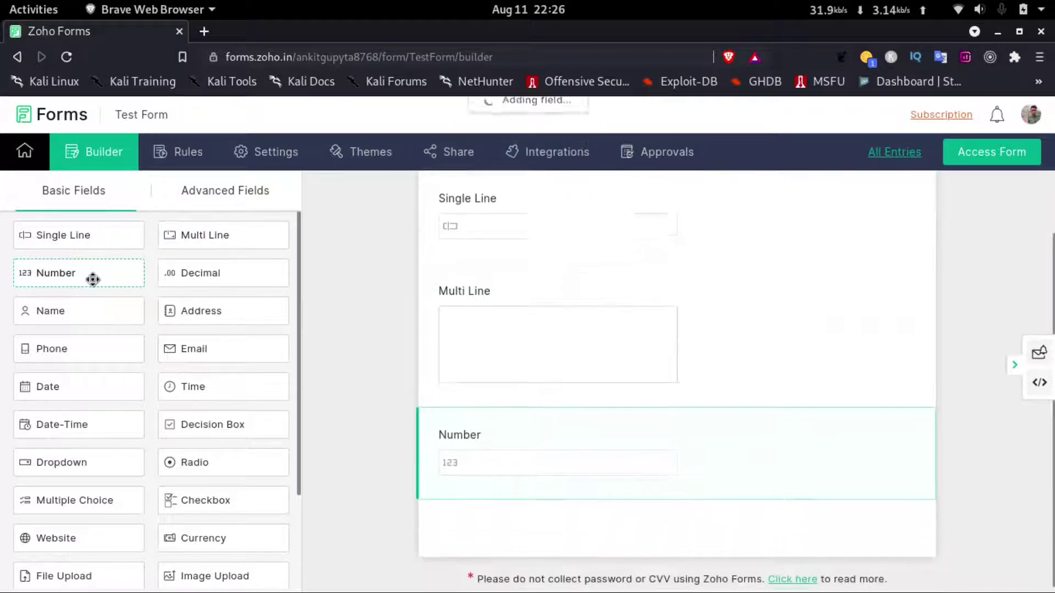
left_click(206, 277)
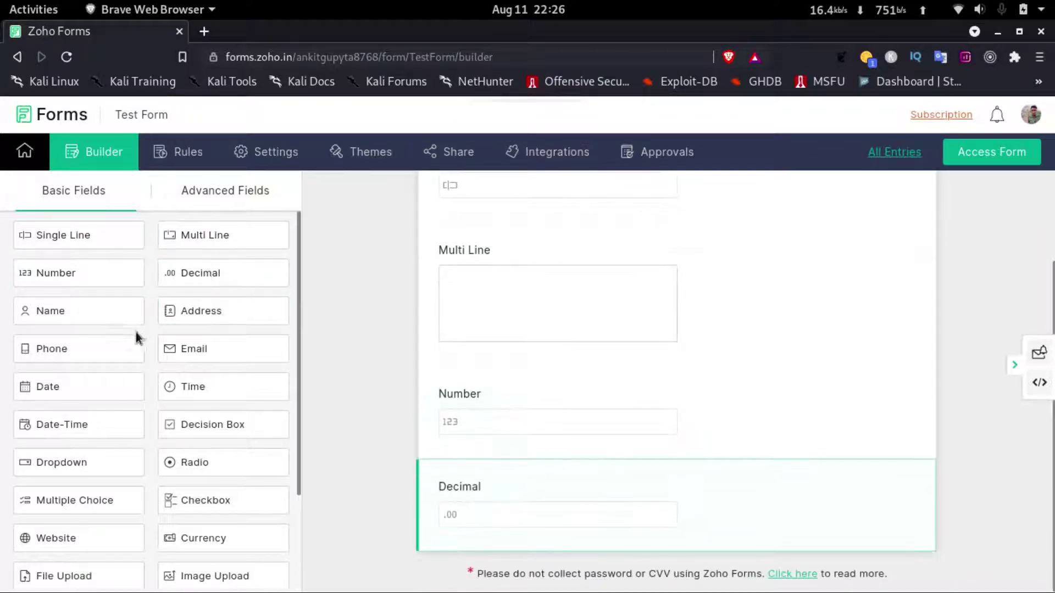
left_click(84, 311)
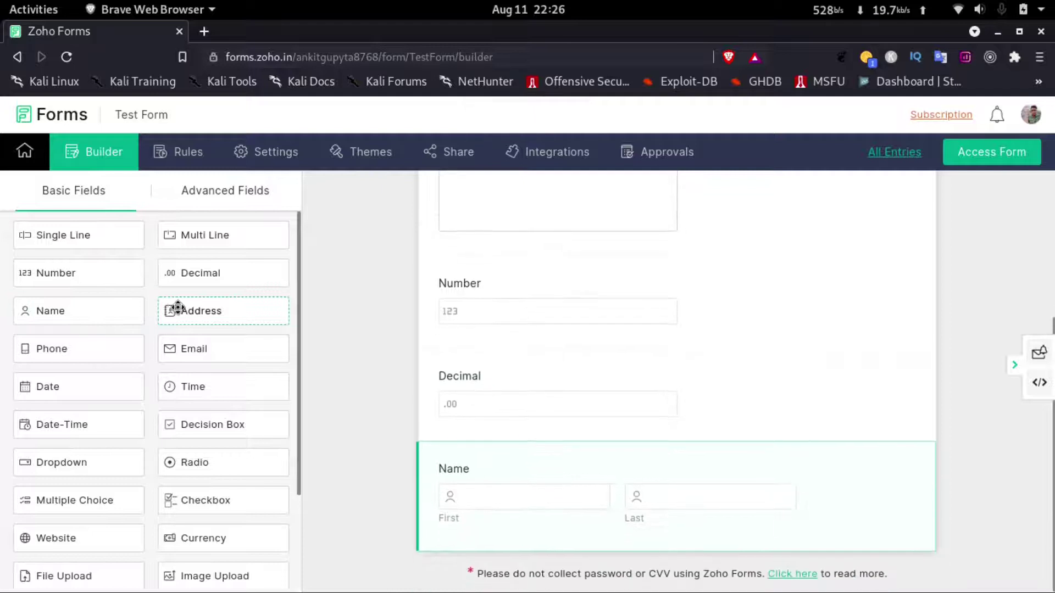
left_click(172, 310)
left_click(110, 352)
left_click(207, 354)
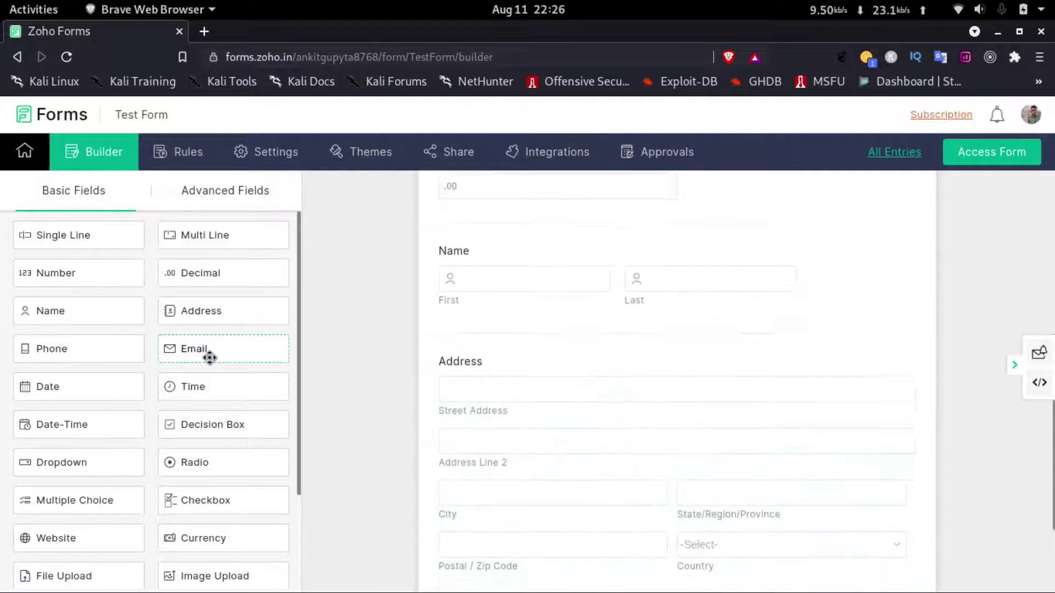
Step: Add Date, Time, Date-Time, Decision Box, Dropdown, Radio, Multiple Choice and Checkbox fields
left_click(104, 385)
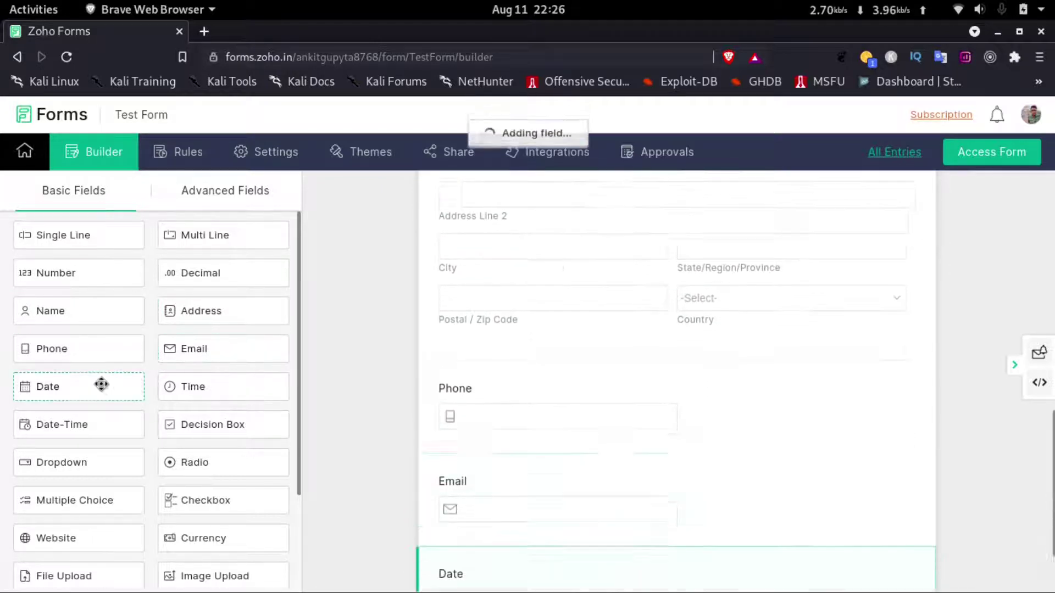
left_click(210, 390)
left_click(97, 434)
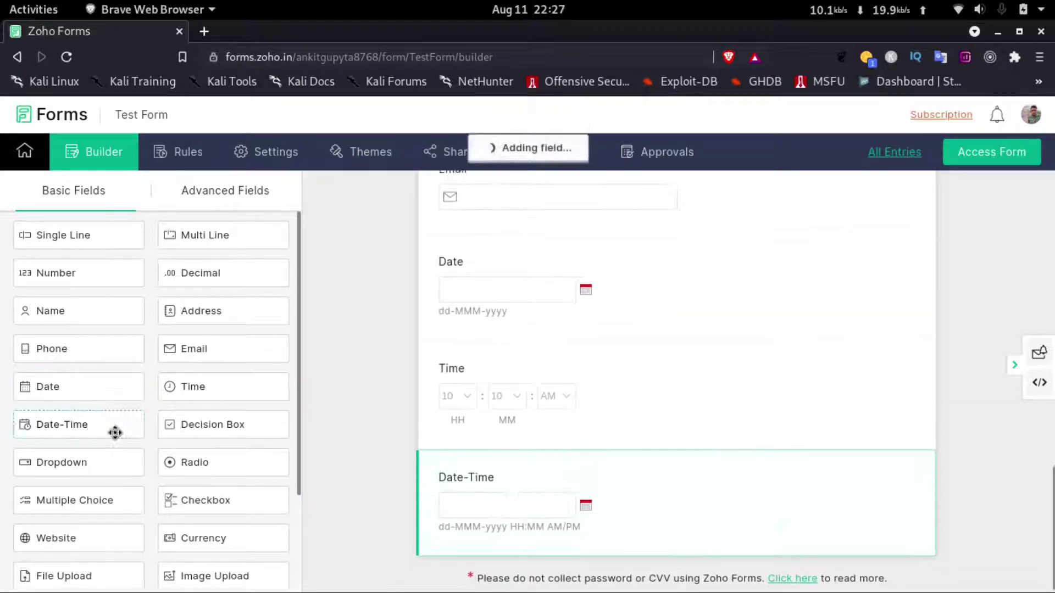
left_click(190, 428)
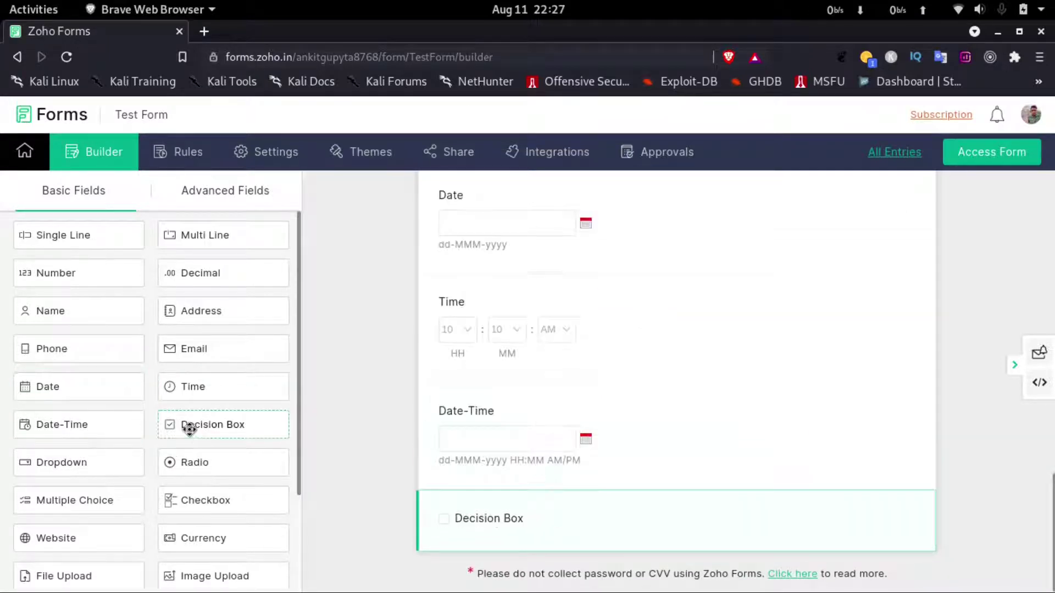
left_click(77, 464)
left_click(190, 462)
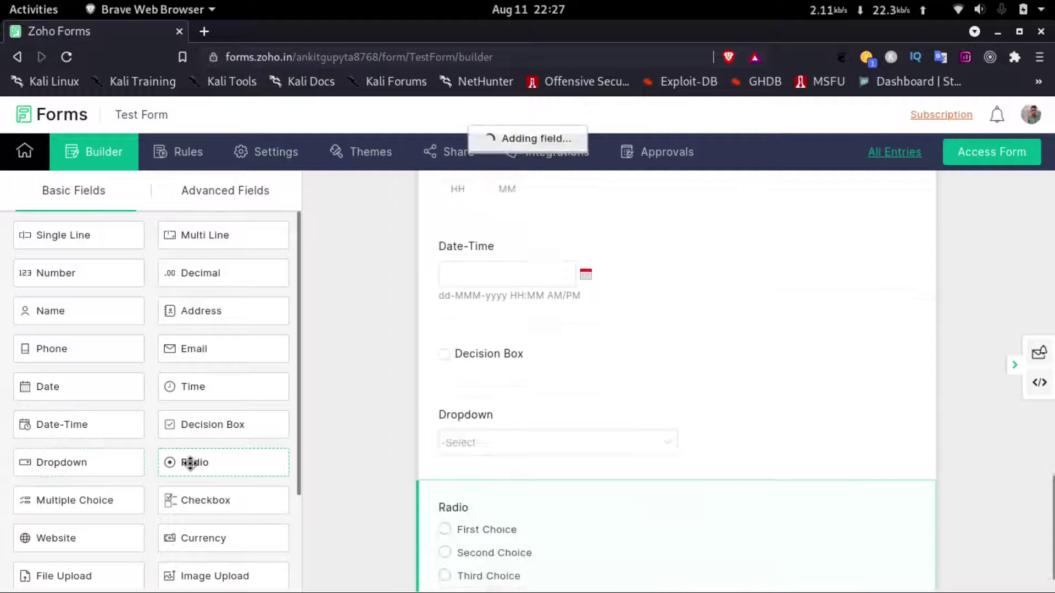
scroll(189, 463, "down", 1)
left_click(82, 457)
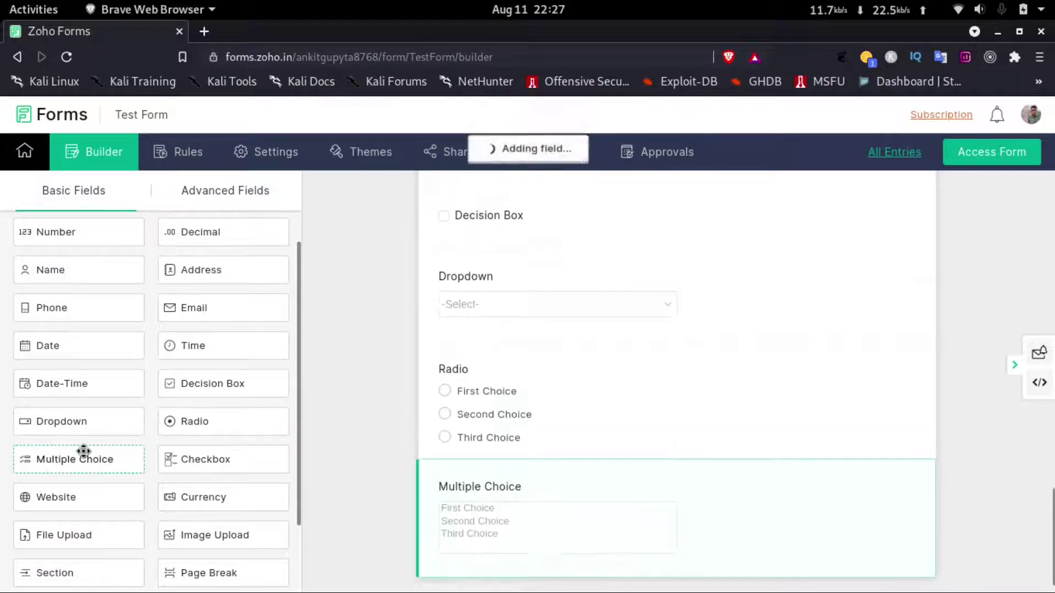
left_click(203, 461)
Step: Add Website, Currency, File Upload, Image Upload, Section, Slider and Rating fields
left_click(83, 509)
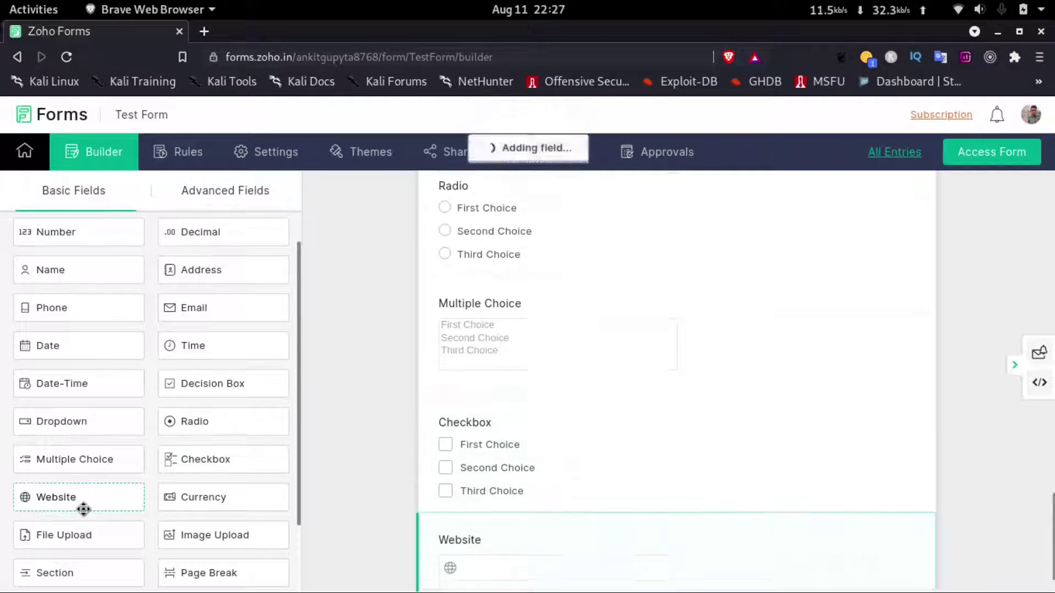
left_click(177, 507)
scroll(174, 497, "down", 1)
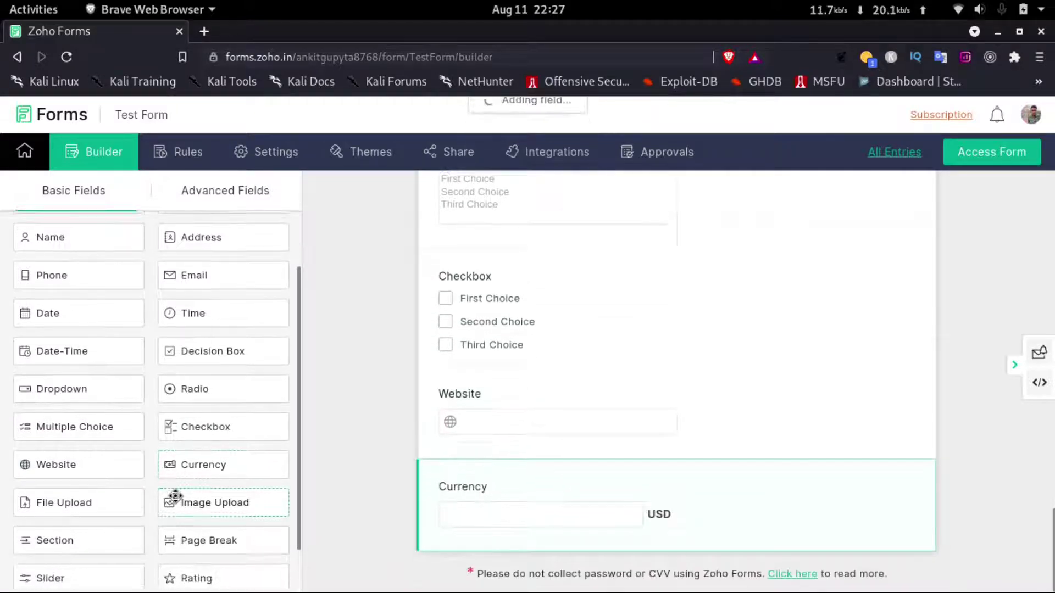
left_click(108, 493)
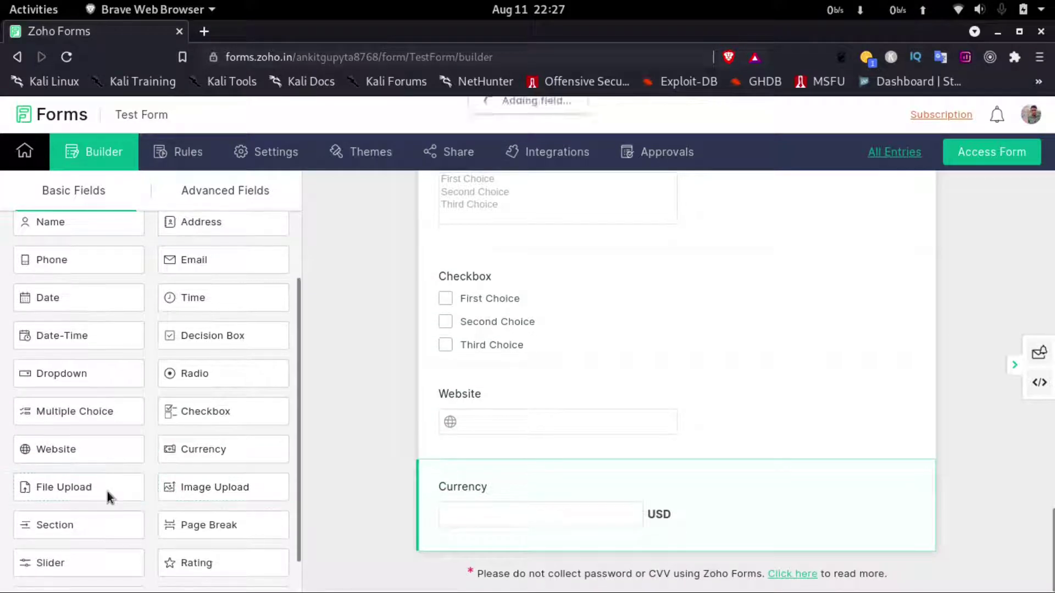
left_click(218, 493)
left_click(100, 535)
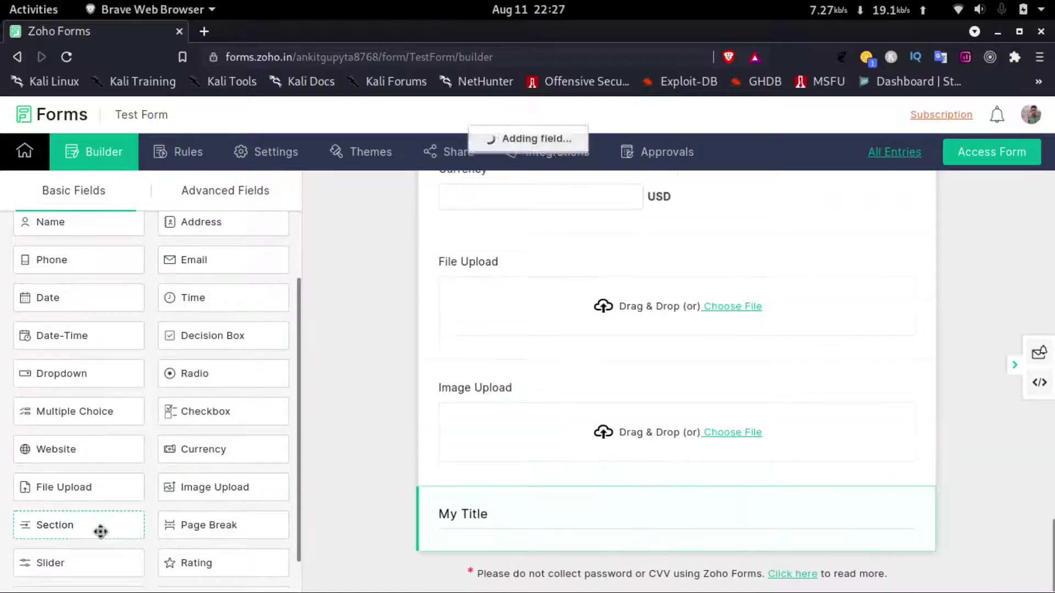
scroll(214, 528, "down", 1)
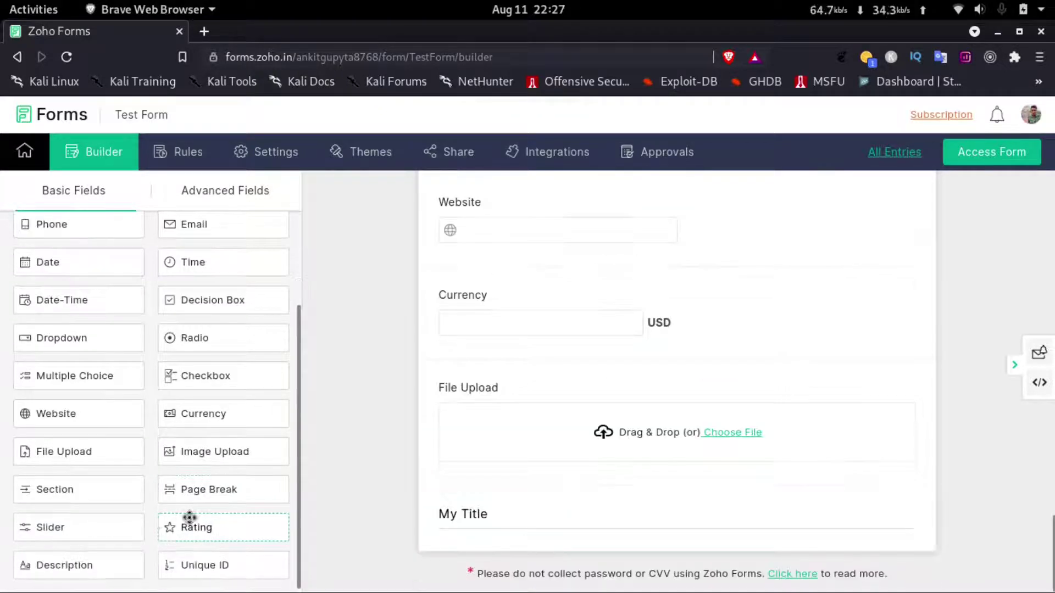
left_click(115, 531)
left_click(193, 528)
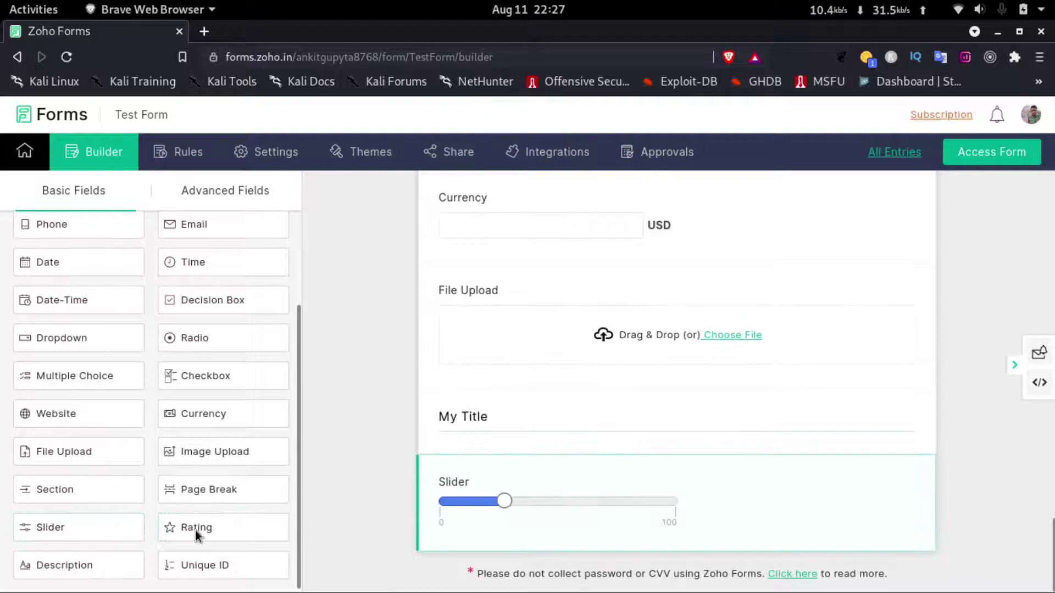
Step: Add an empty Description block with placeholder content at the end of the form
left_click(110, 567)
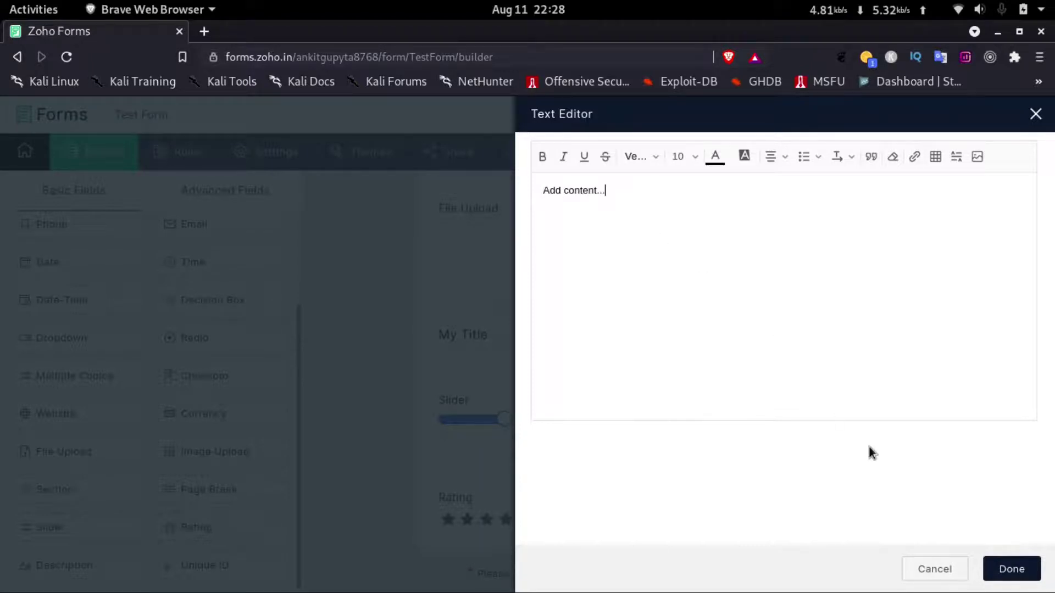
left_click(1010, 568)
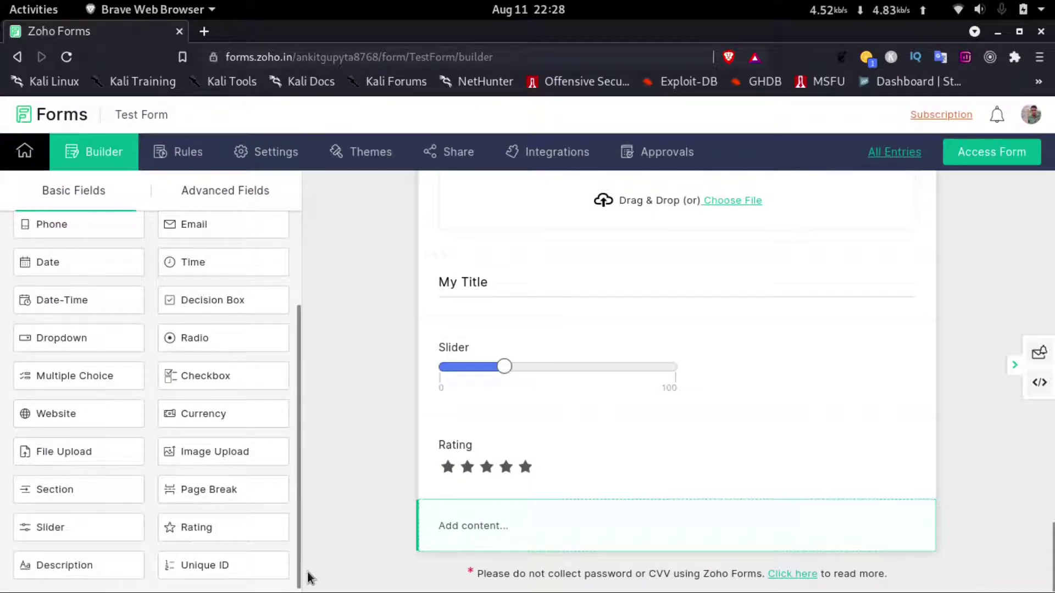
Step: Add a Unique ID field starting from 1 with prefix 'a' and suffix 'b'
left_click(257, 569)
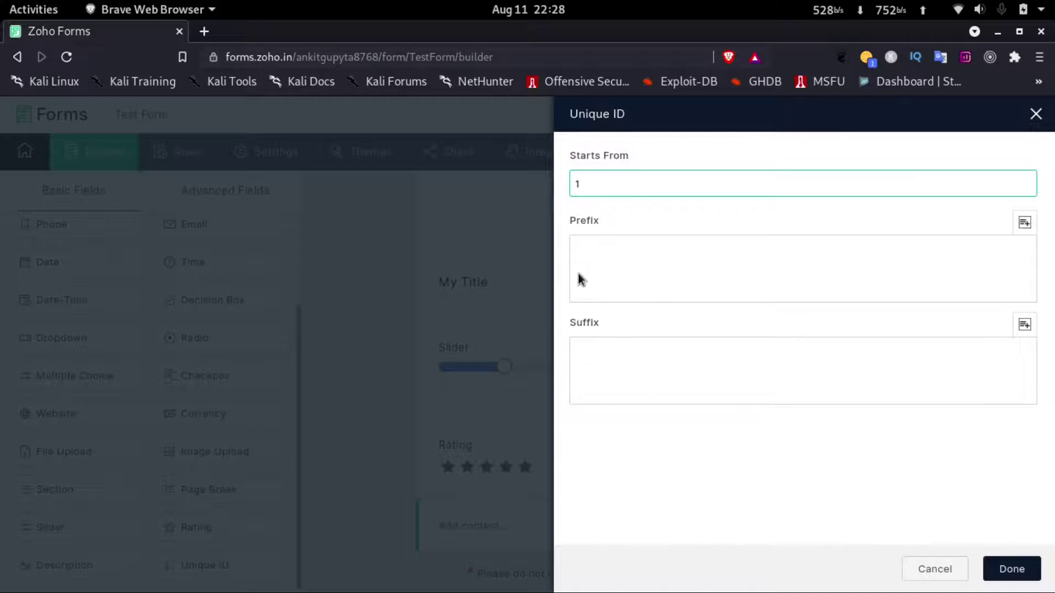
left_click(590, 258)
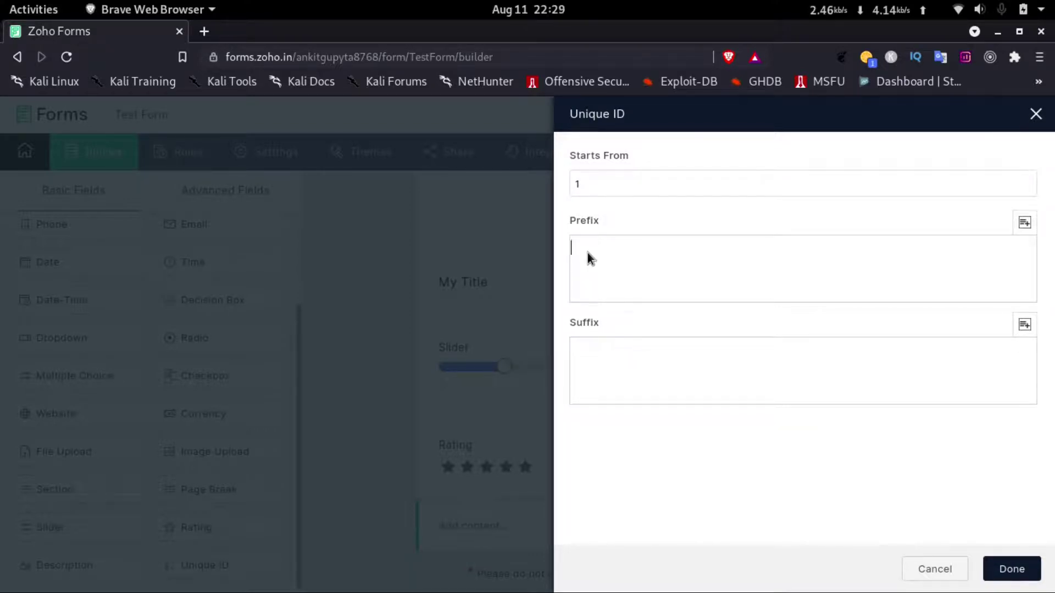
type("a")
type("b")
left_click(1030, 566)
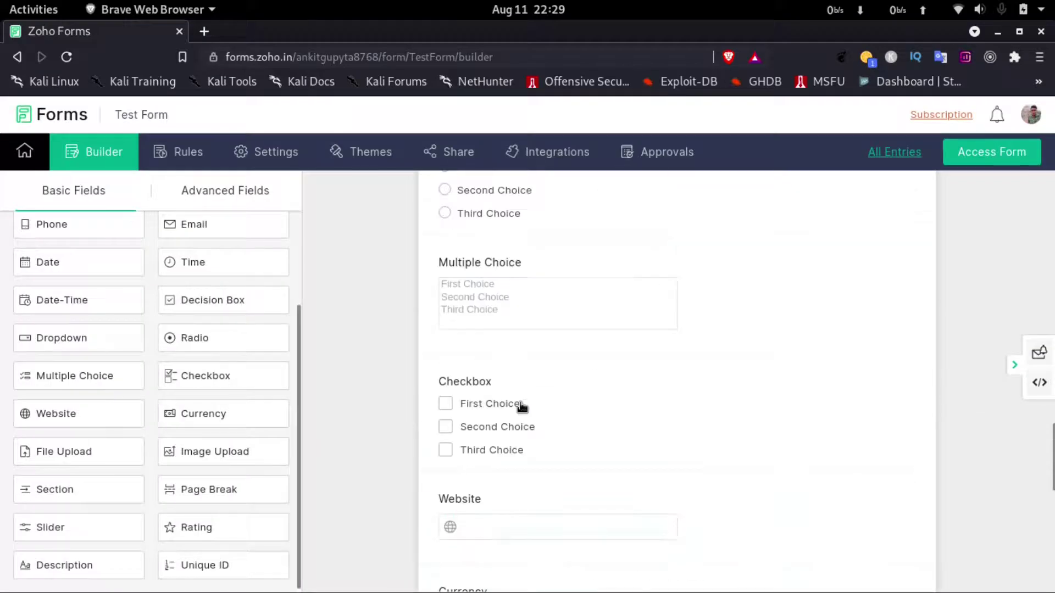
scroll(522, 407, "up", 15)
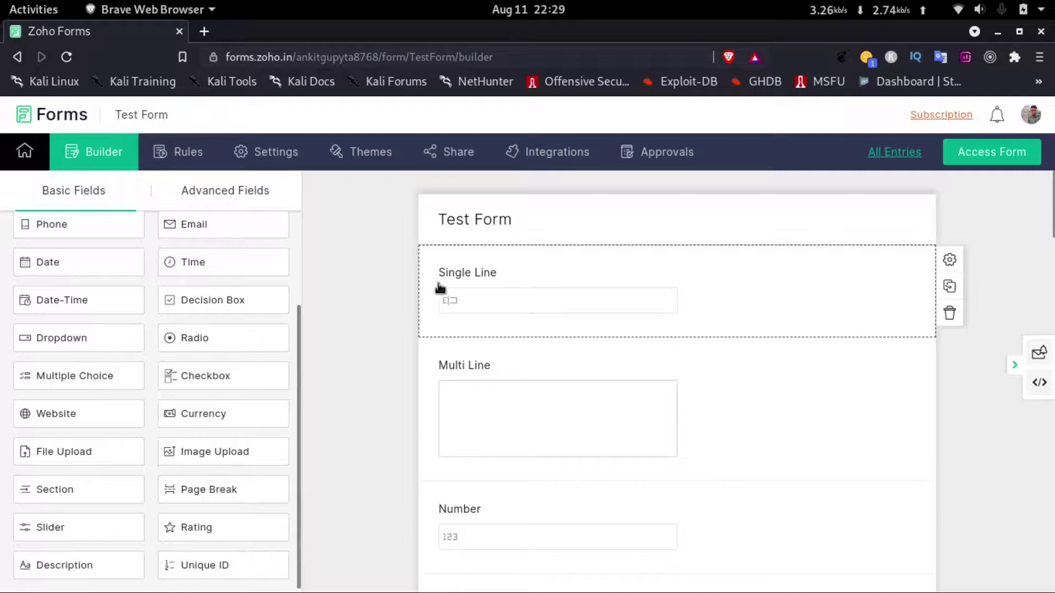
Step: Rename the first Single Line field's label to 'Name'
left_click(486, 274)
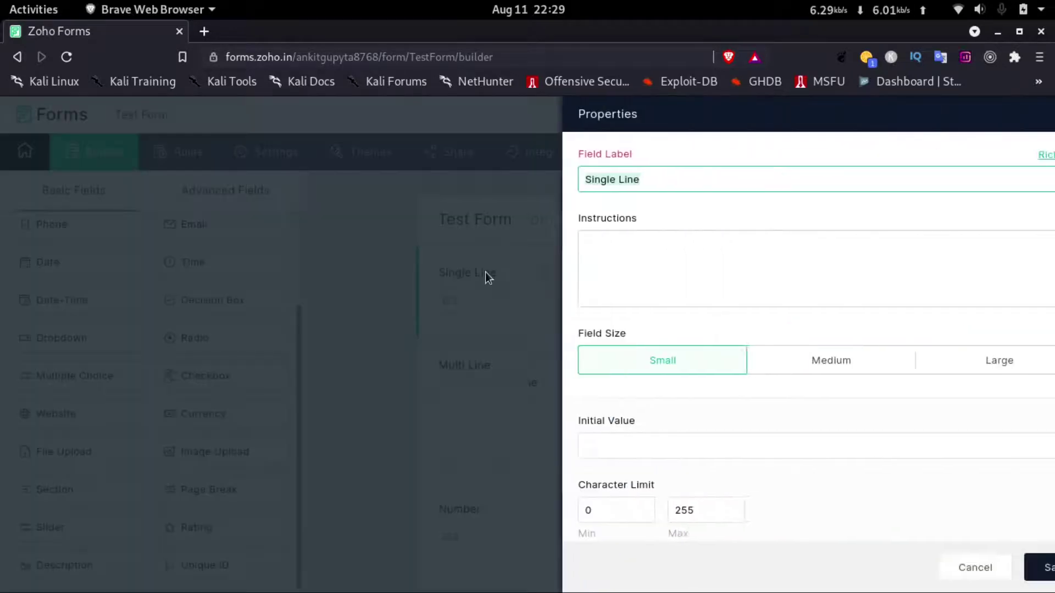
left_click(613, 182)
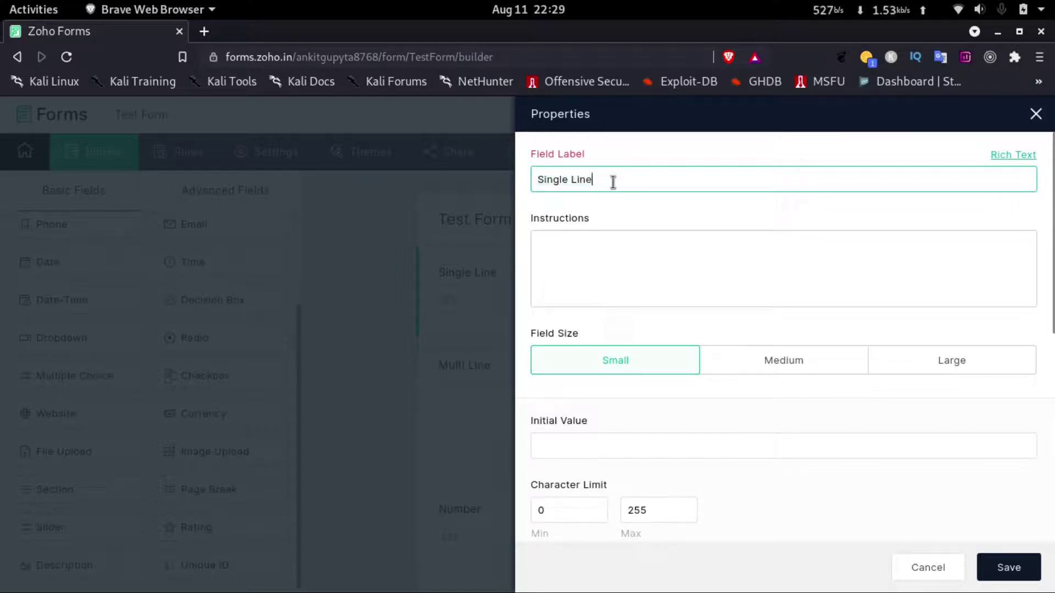
key("ctrl+a")
key("BackSpace")
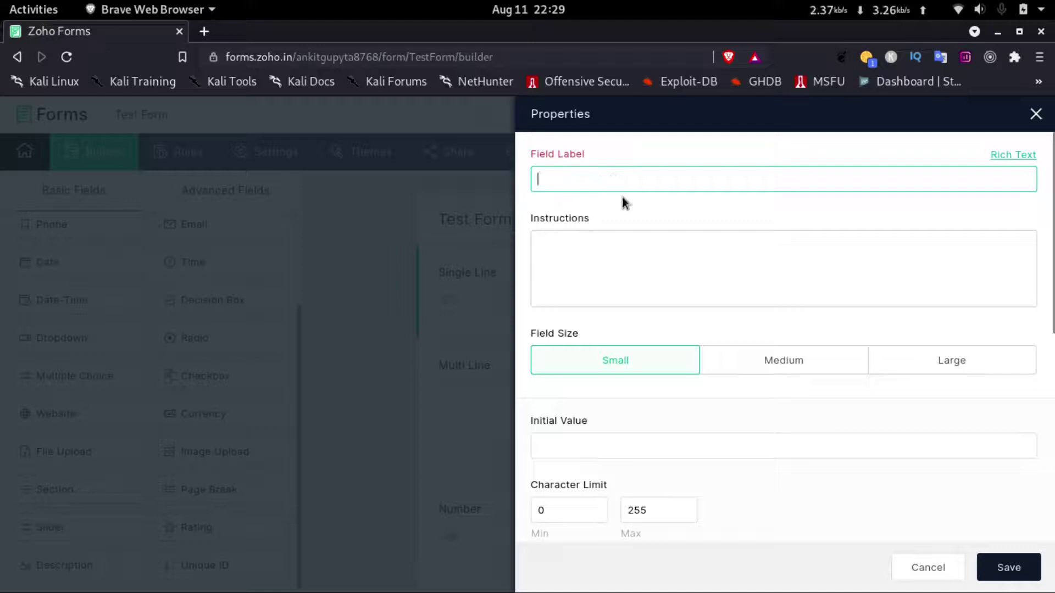
type("Name")
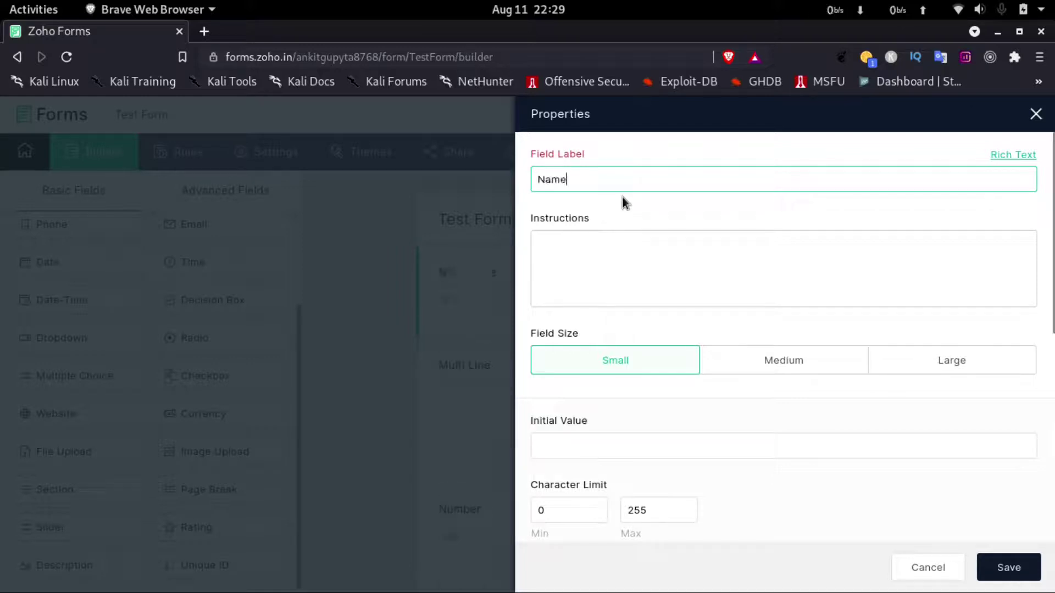
left_click(572, 261)
Step: Allow QR Code and Barcode input on the Name field and save its properties
scroll(572, 262, "down", 3)
scroll(570, 261, "up", 3)
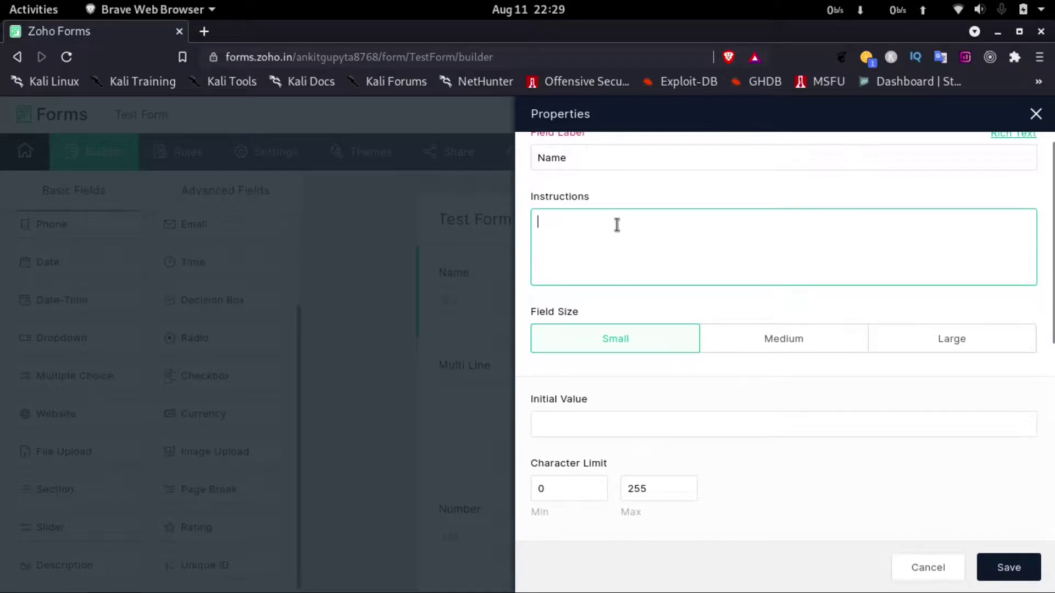
scroll(618, 224, "down", 1)
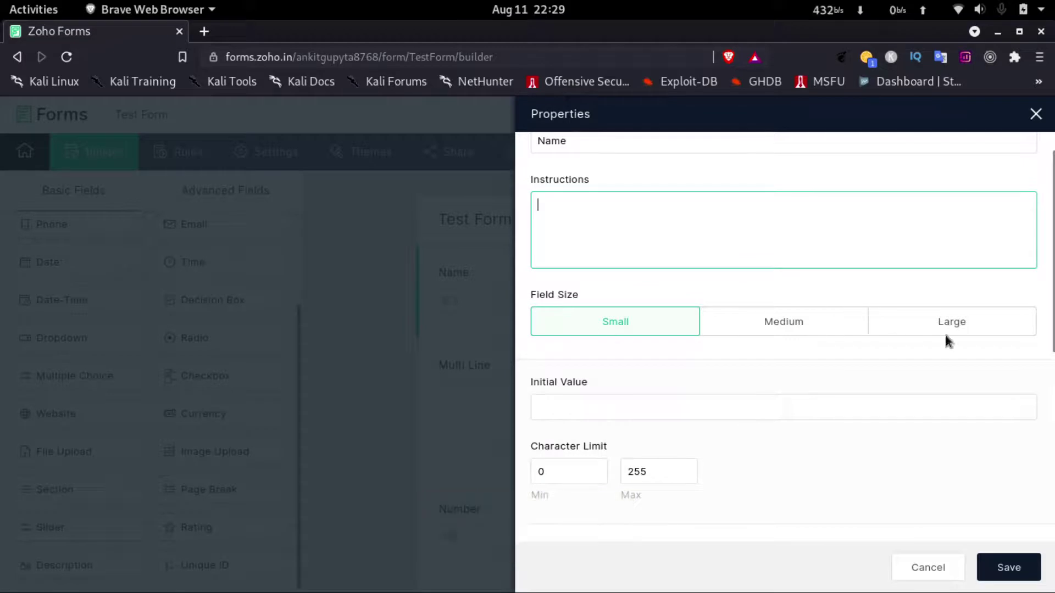
scroll(701, 382, "down", 2)
scroll(700, 378, "down", 3)
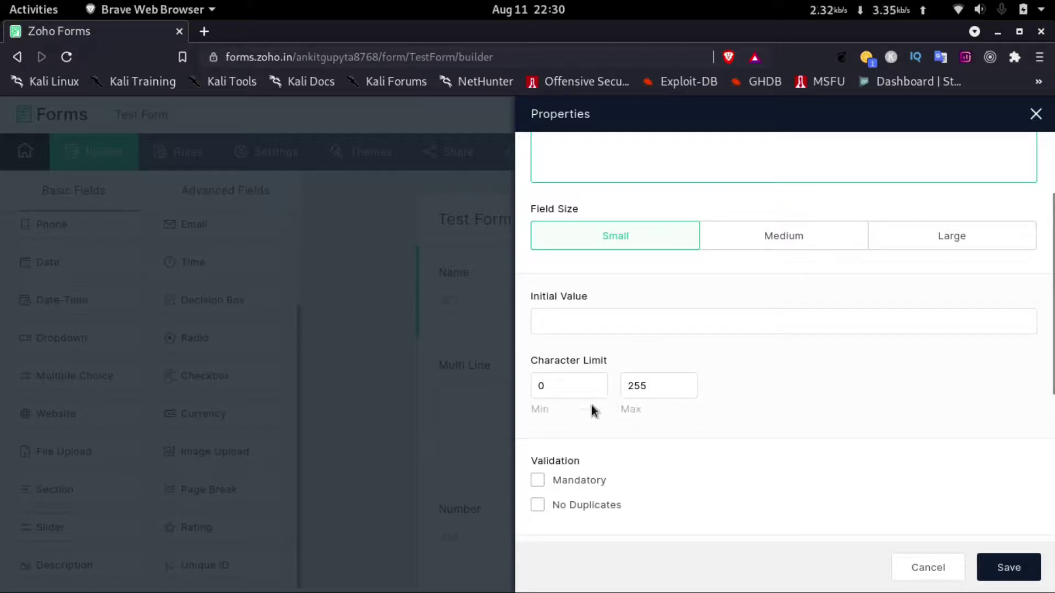
scroll(686, 414, "down", 2)
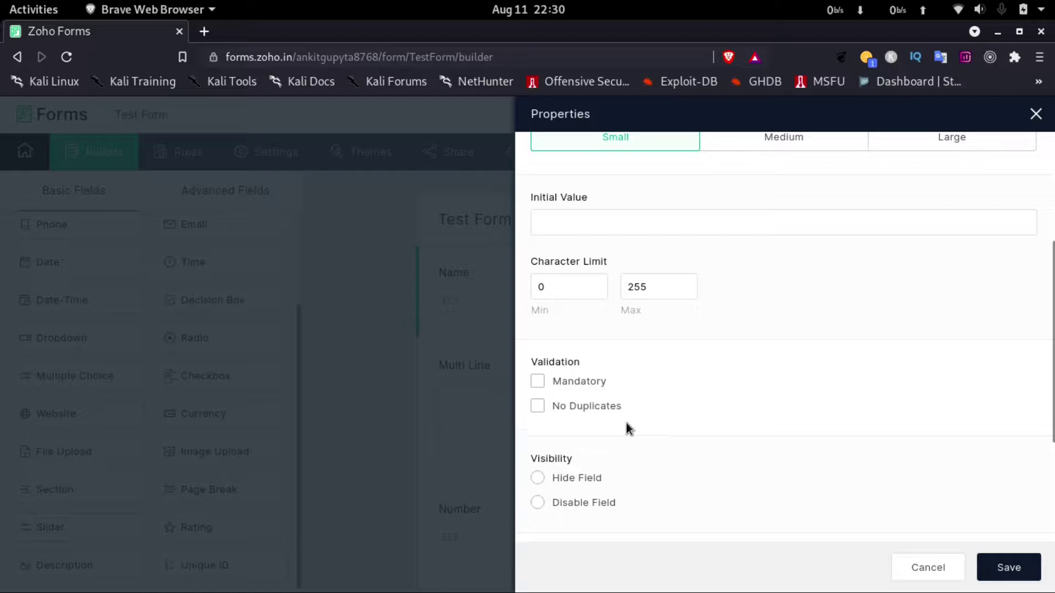
scroll(620, 437, "down", 3)
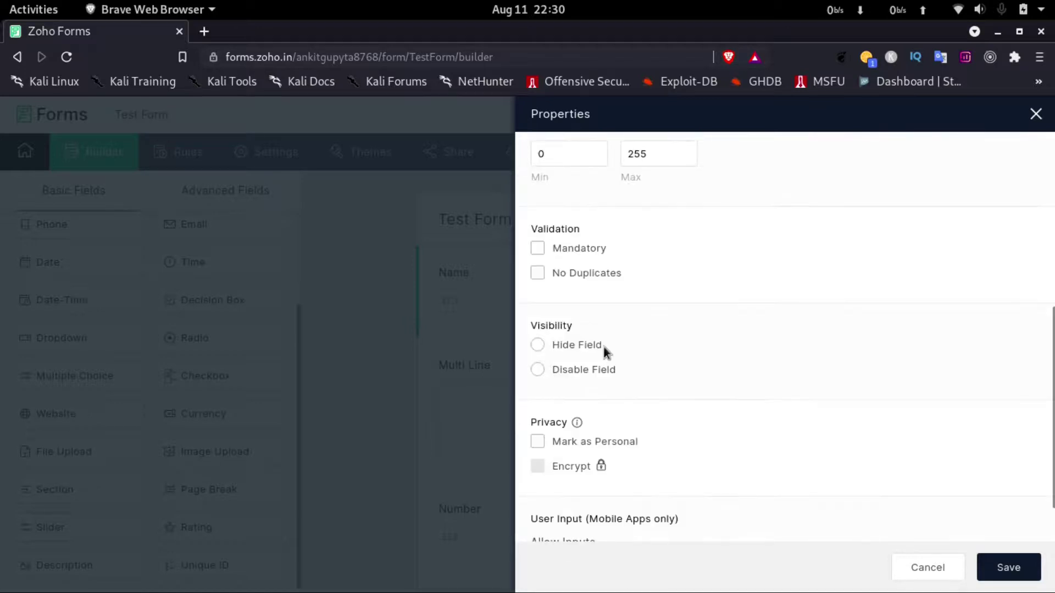
scroll(646, 386, "down", 1)
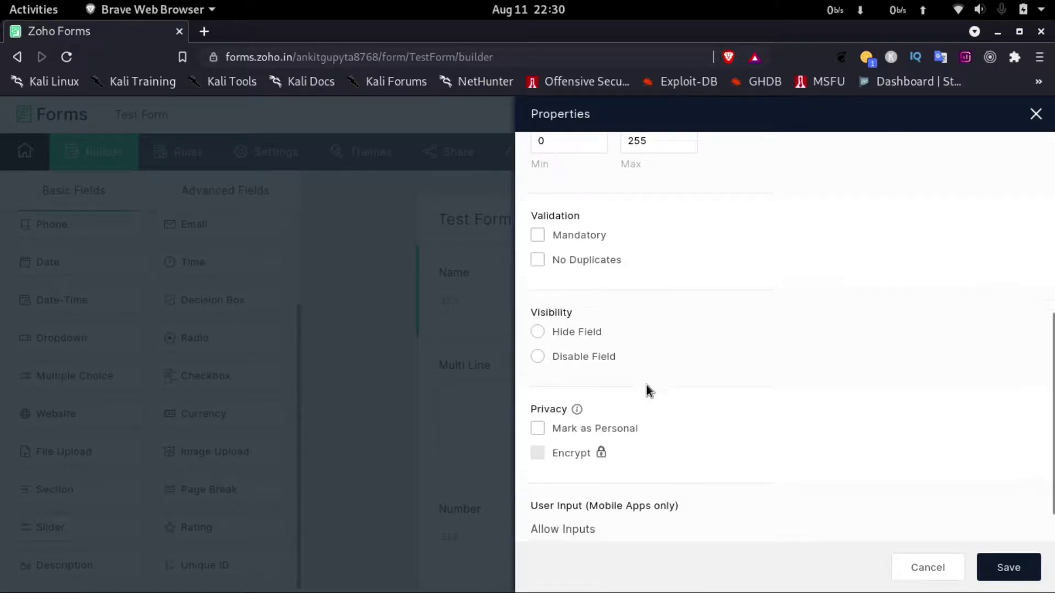
scroll(646, 389, "down", 1)
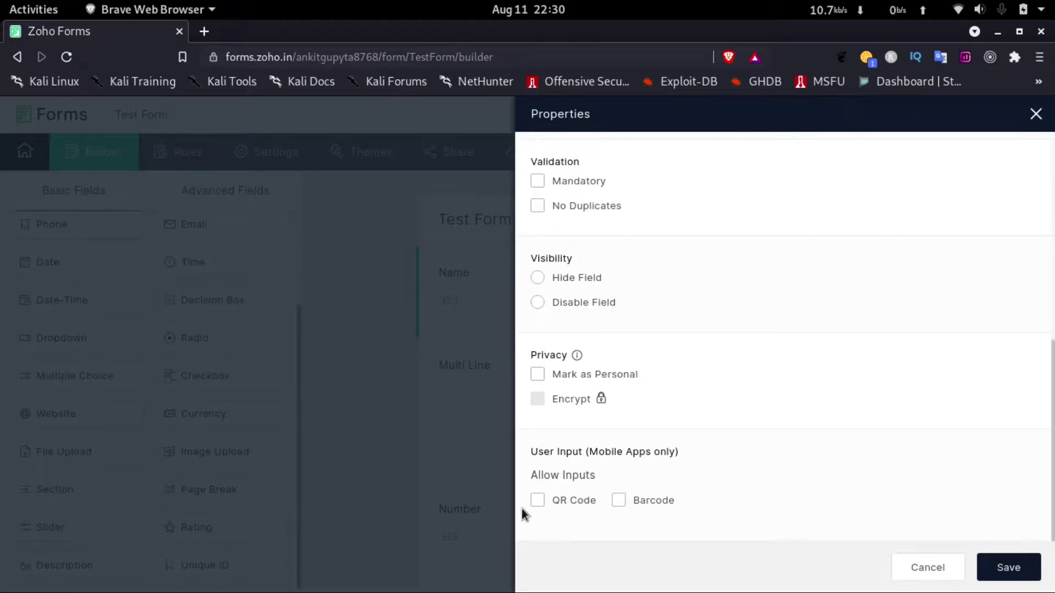
left_click(538, 501)
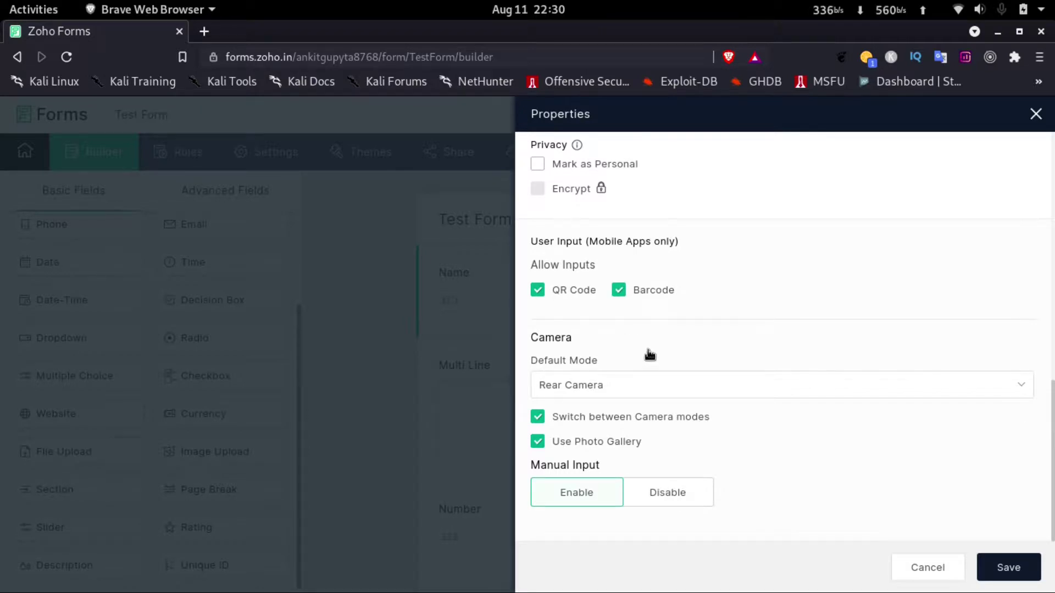
left_click(1011, 566)
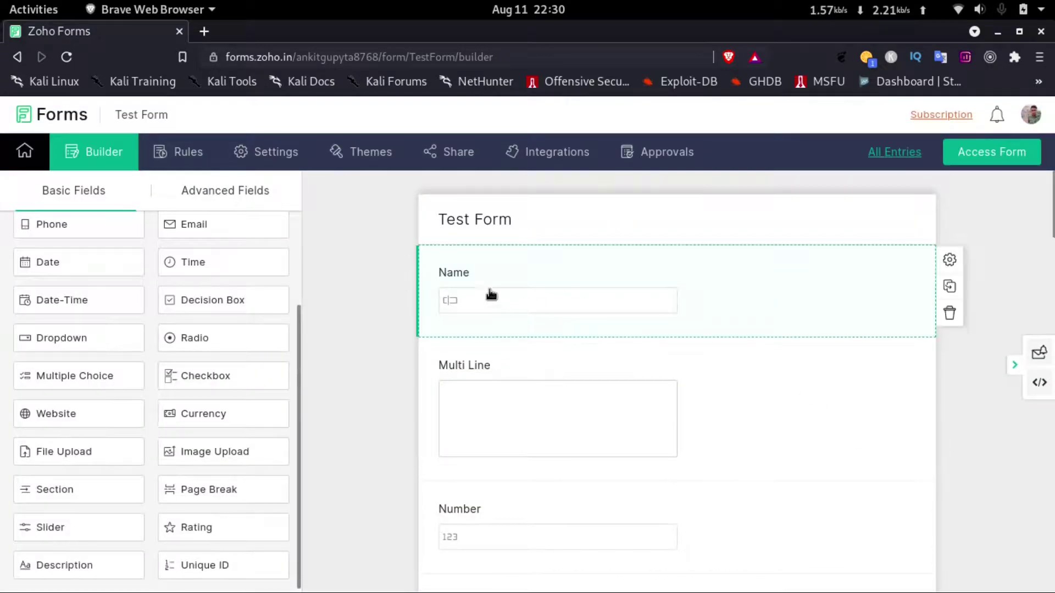
scroll(528, 280, "down", 3)
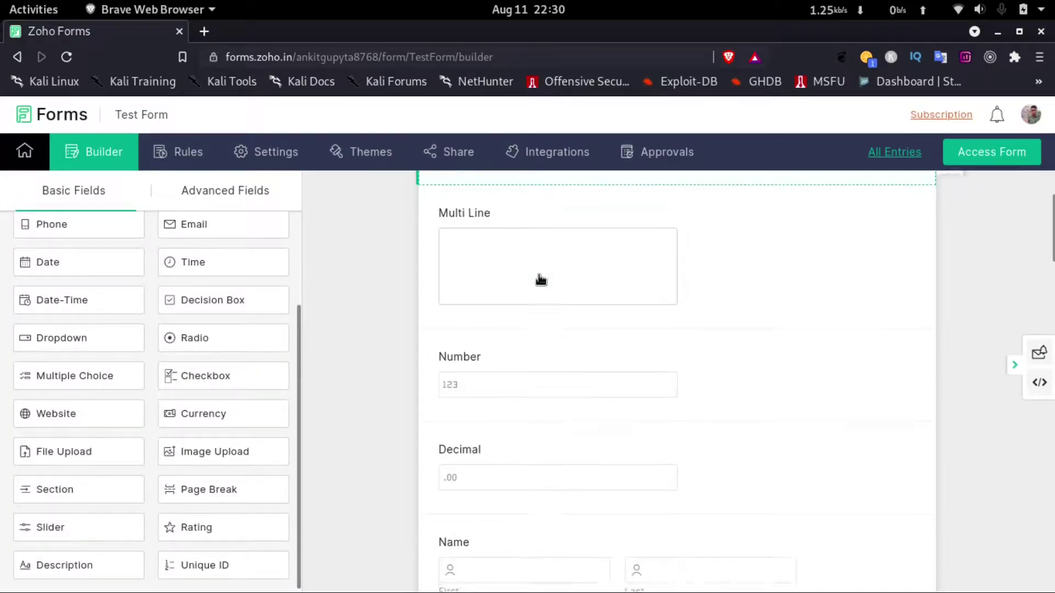
left_click(475, 217)
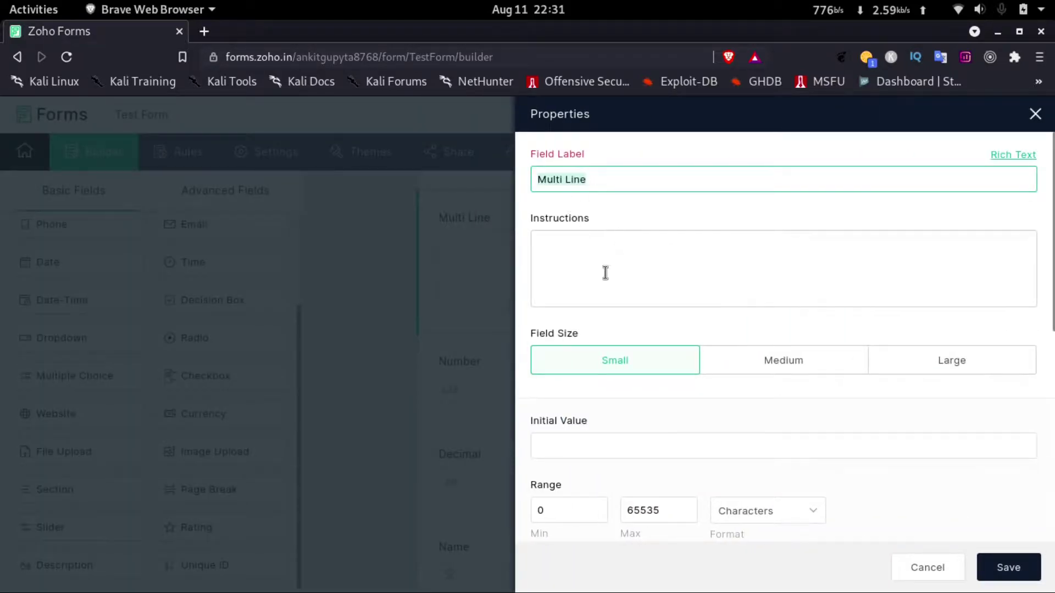
scroll(596, 309, "down", 8)
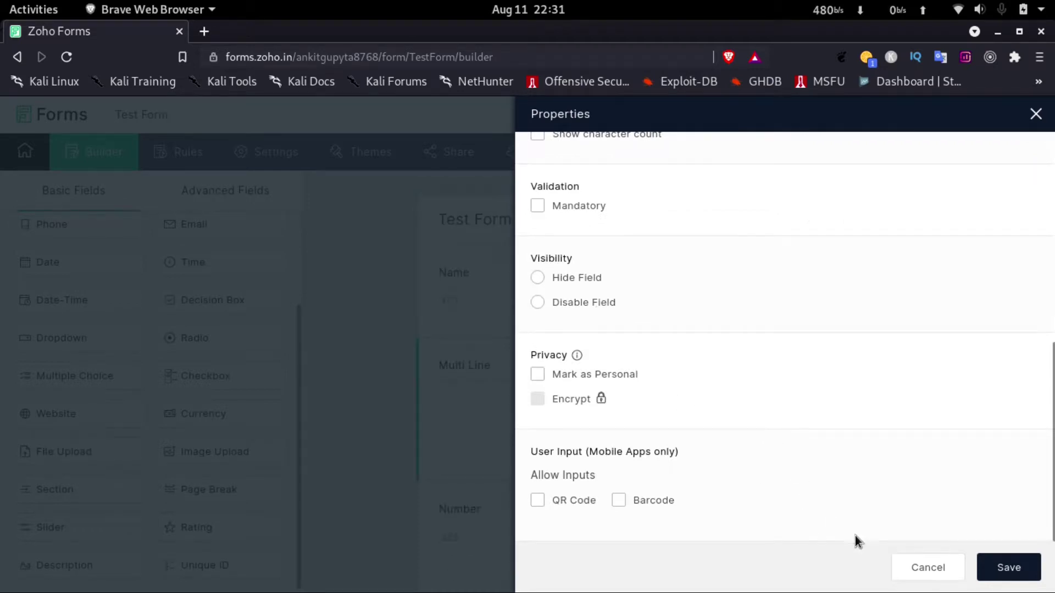
left_click(935, 576)
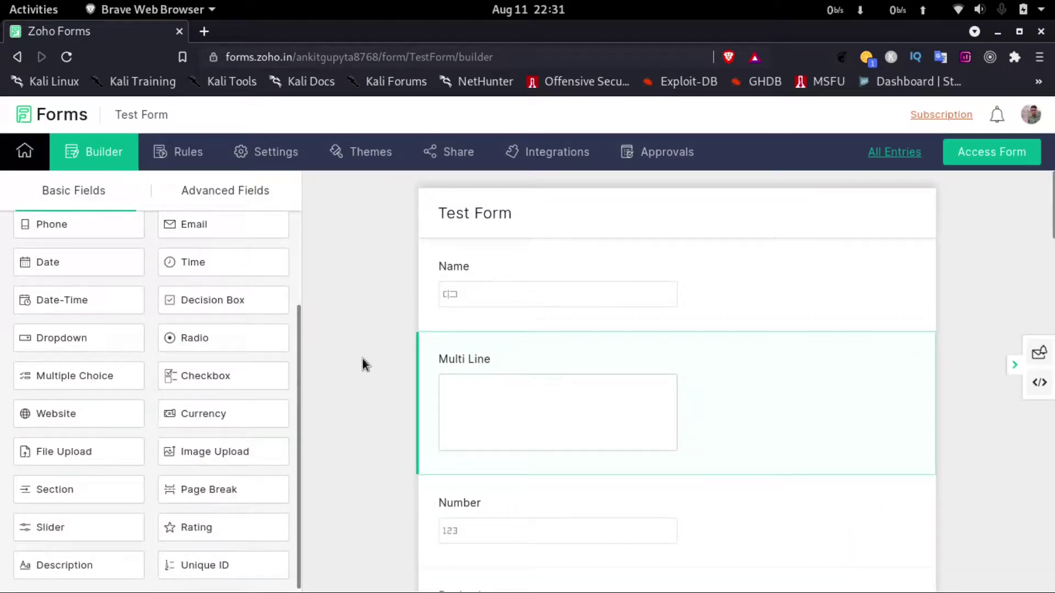
Step: Move the Multi Line field below Decimal, then reload the builder page
left_click_drag(427, 364, 436, 536)
scroll(368, 511, "down", 3)
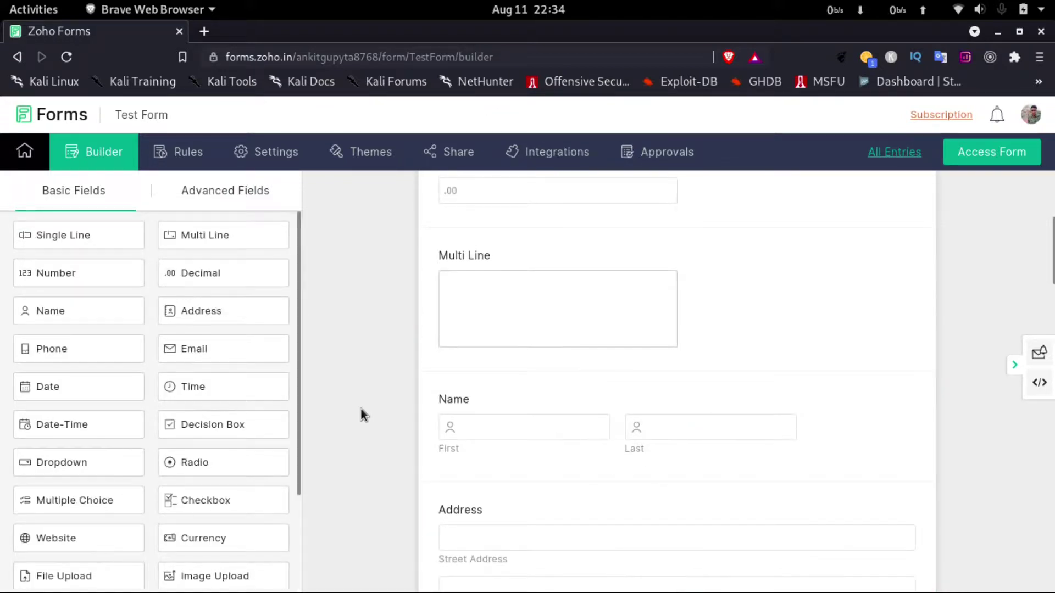
scroll(361, 409, "down", 1)
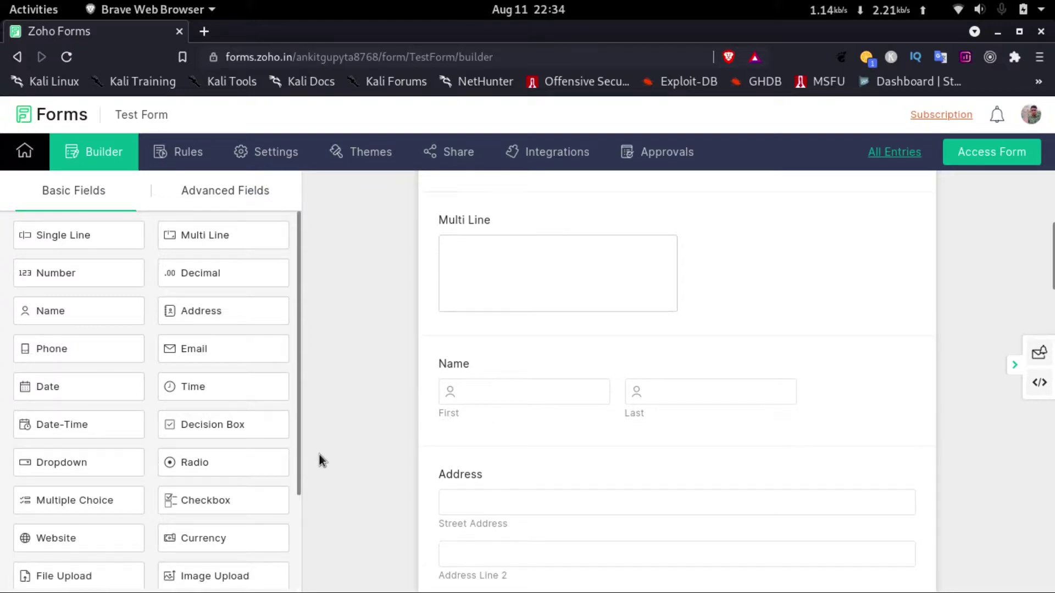
scroll(319, 454, "down", 3)
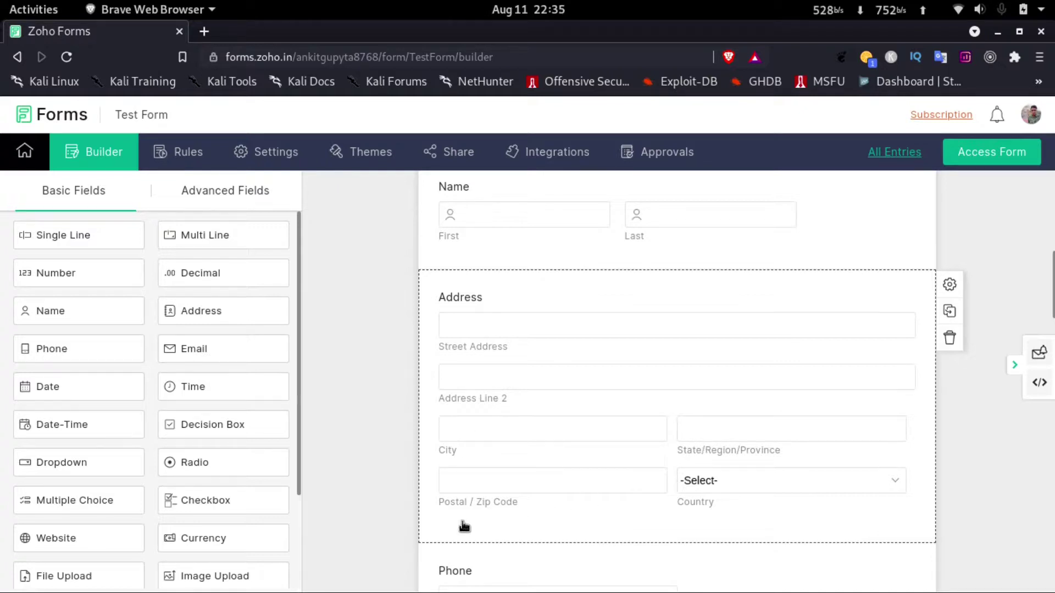
scroll(381, 527, "down", 1)
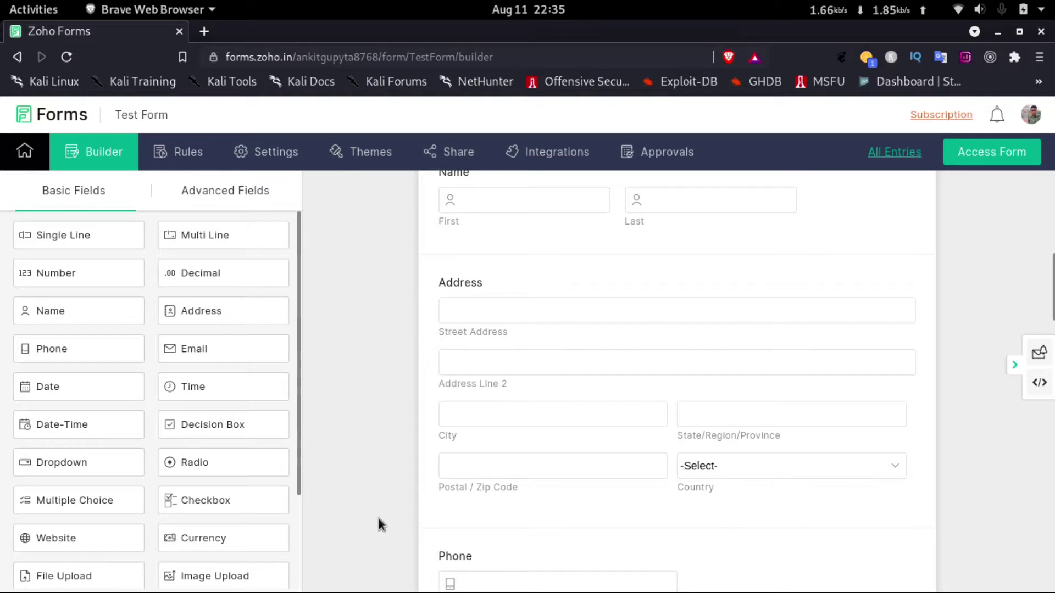
scroll(352, 382, "down", 3)
key("F5")
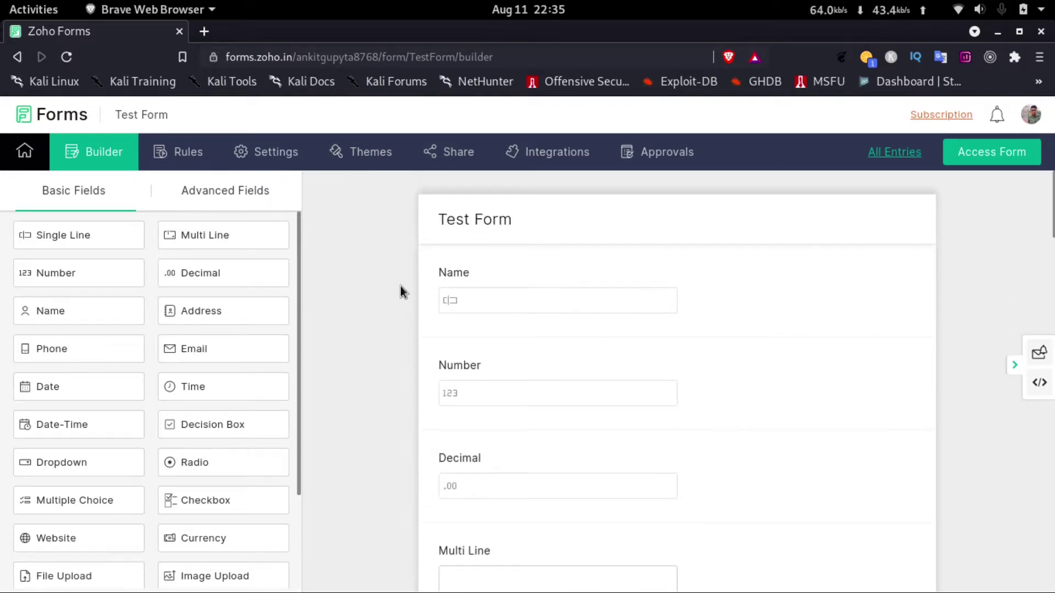
Step: Enable public sharing for Test Form and select its permalink URL for copying
left_click(453, 154)
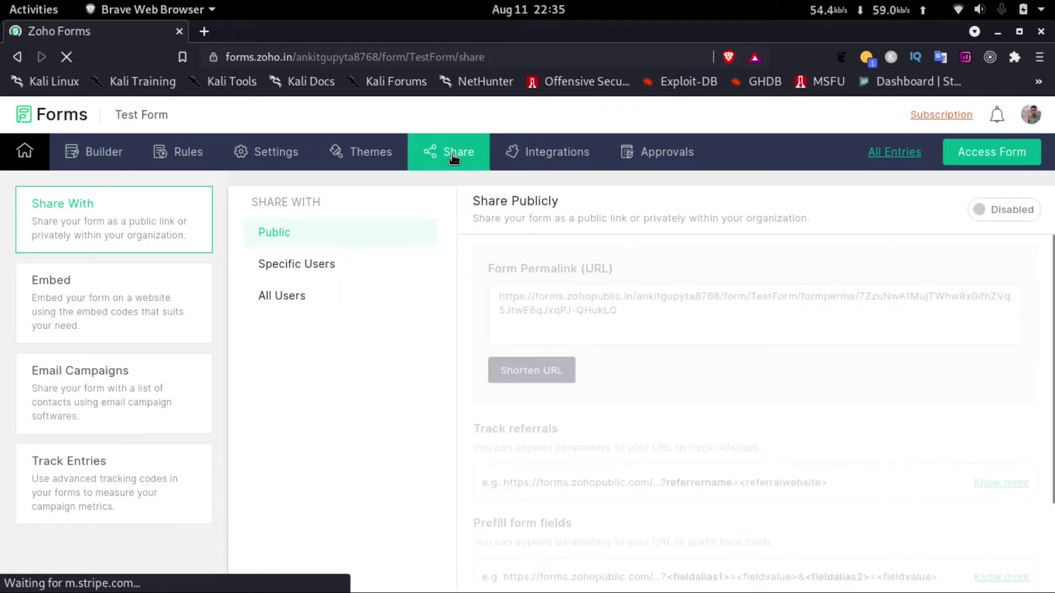
left_click(984, 212)
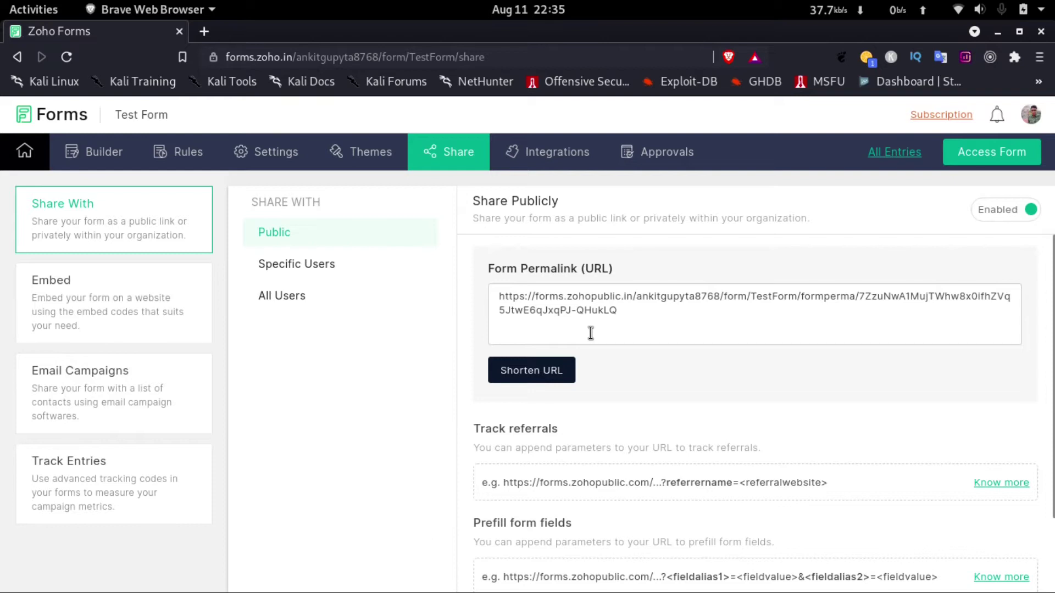
left_click_drag(642, 318, 485, 284)
key("ctrl+c")
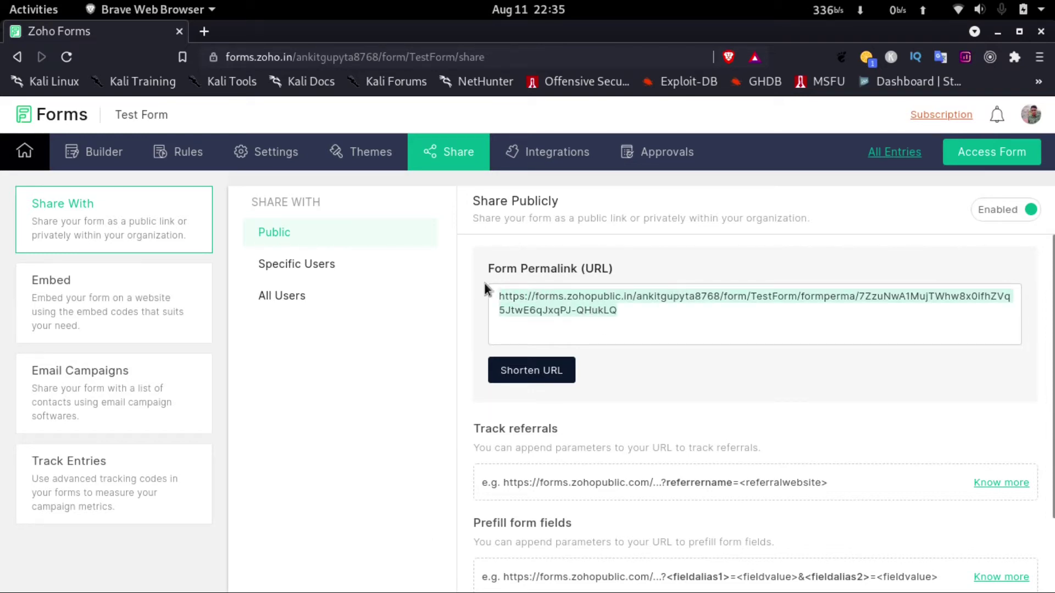
Step: Load the copied permalink in a new tab and scroll through the live form
left_click(205, 33)
key("ctrl+v")
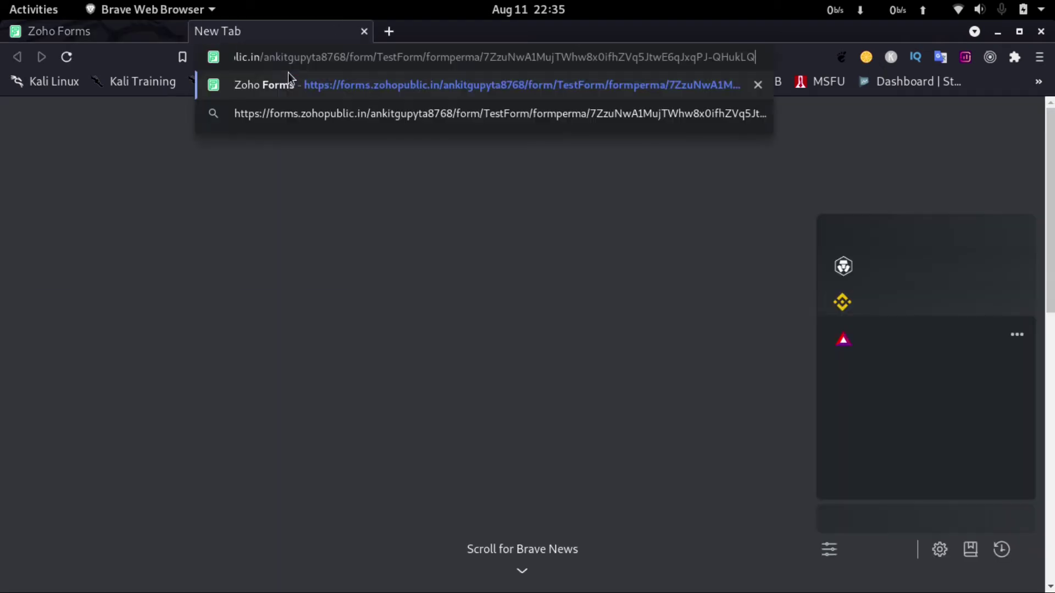
key("Return")
scroll(191, 266, "down", 20)
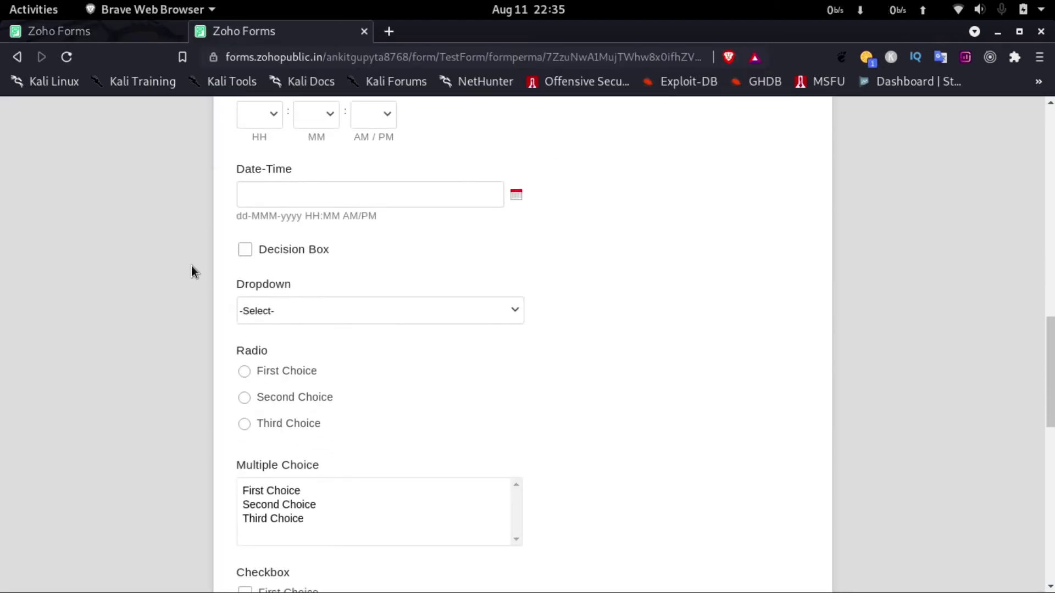
scroll(191, 271, "down", 2)
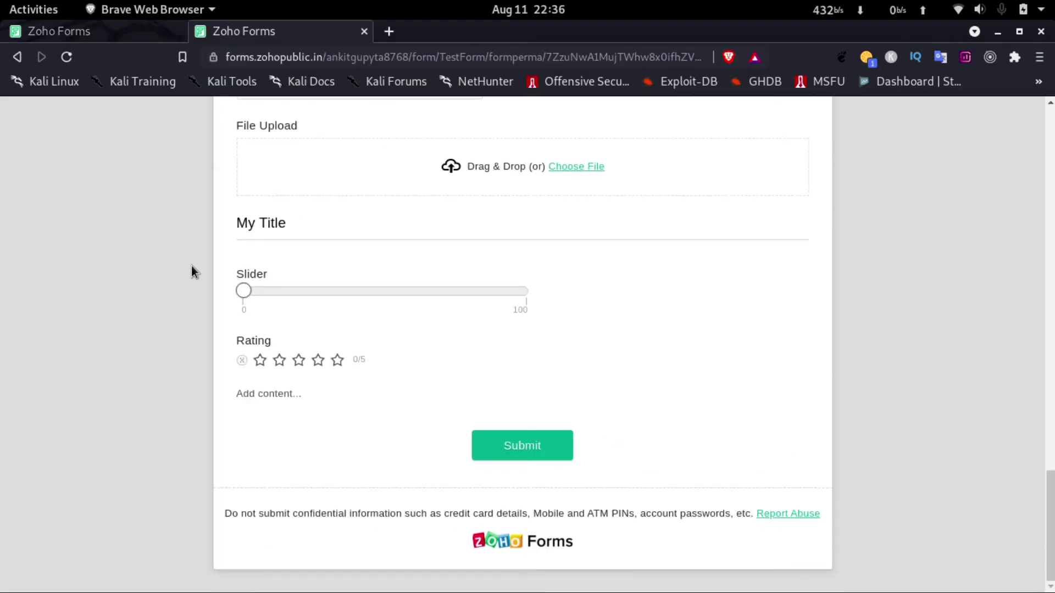
scroll(192, 265, "up", 5)
scroll(191, 271, "up", 1)
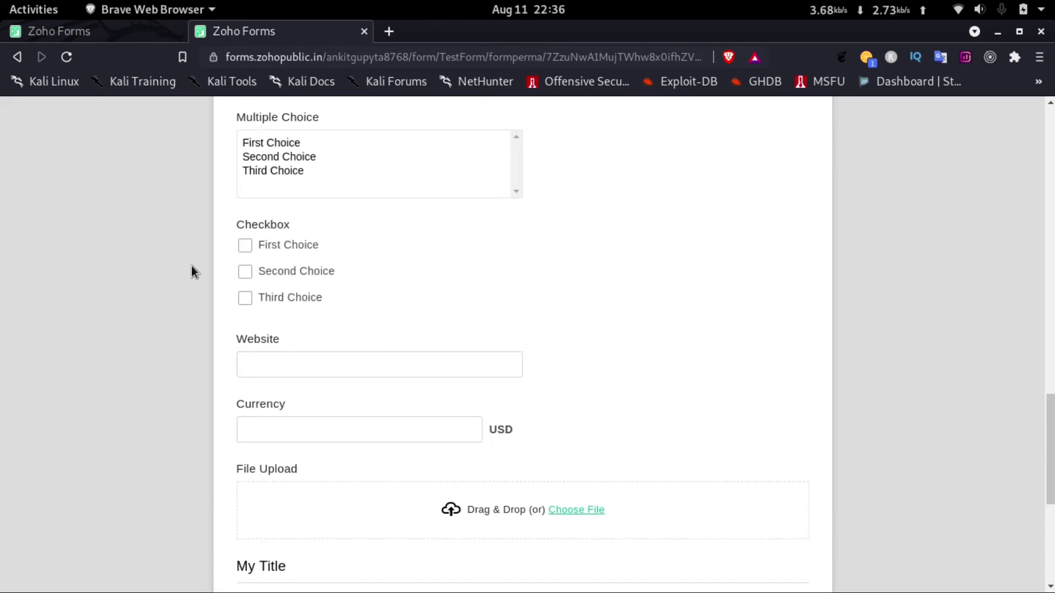